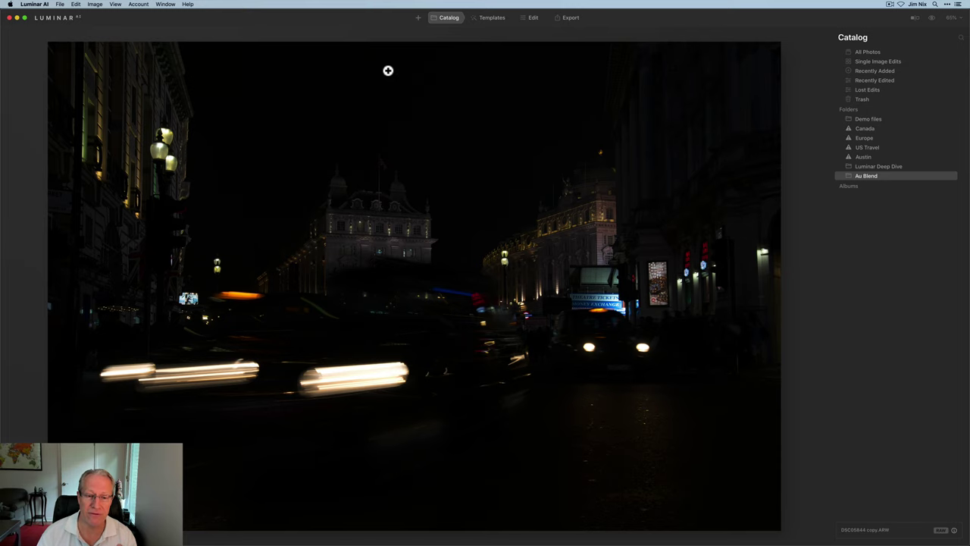
# Step through the six brackets in Luminar AI to the brightest light-trail shot, DSC05852 copy.ARW.
pyautogui.press('Right')
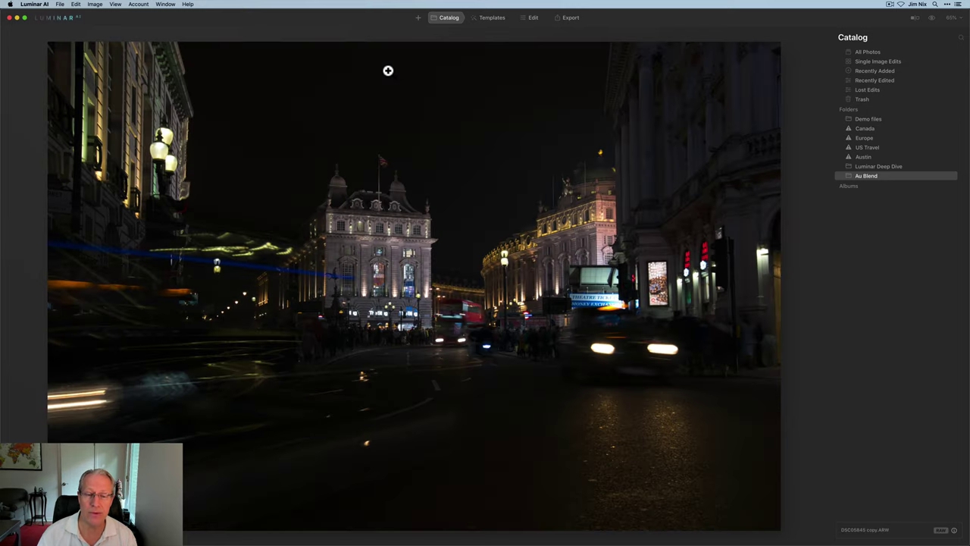
pyautogui.press('Right')
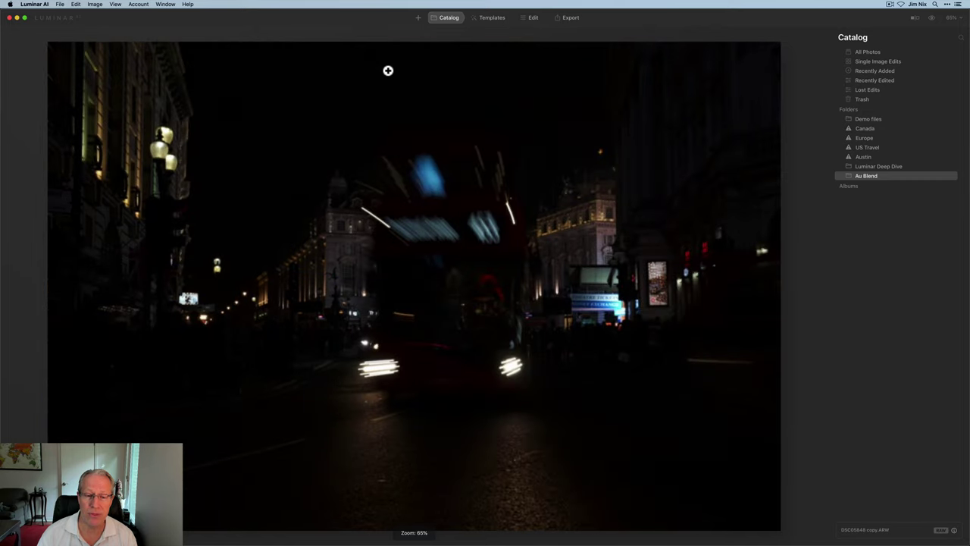
pyautogui.press('Right')
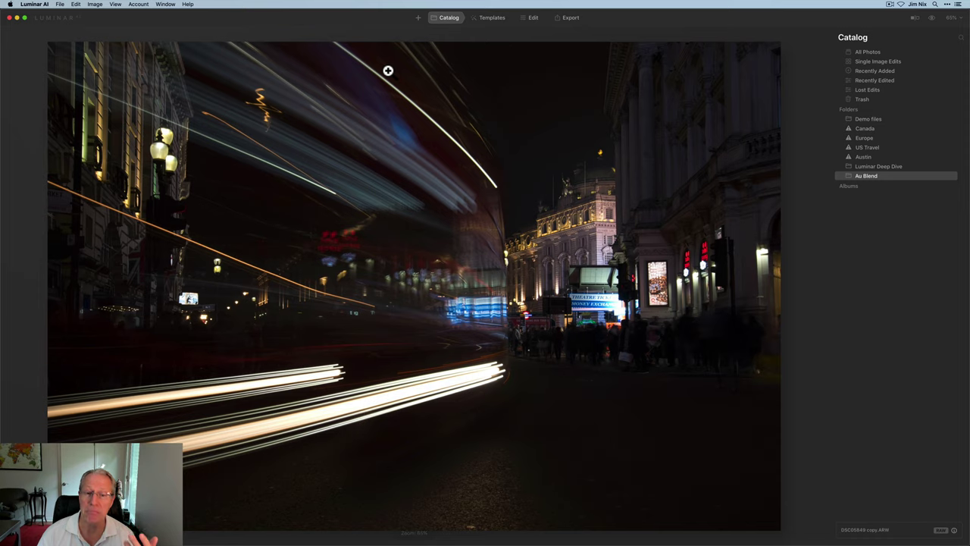
pyautogui.press('Right')
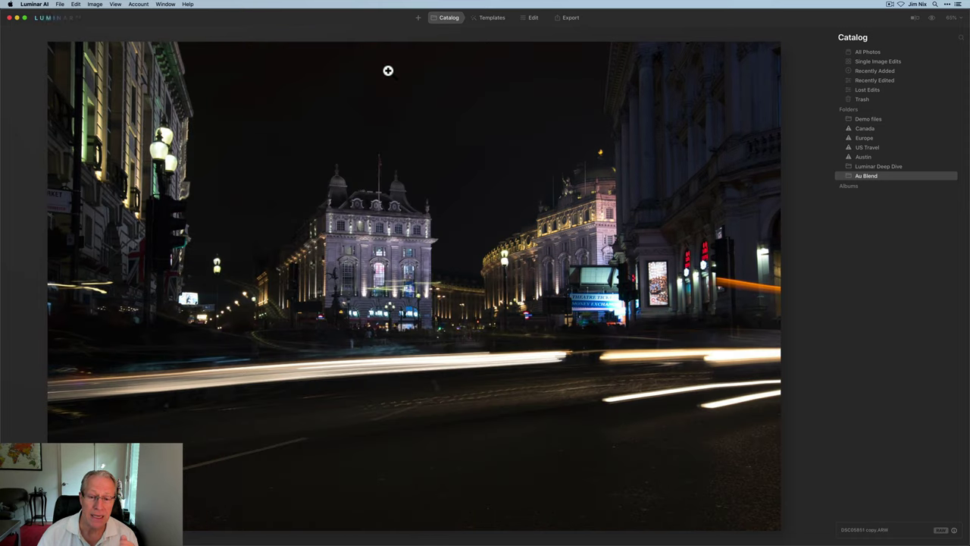
pyautogui.press('Right')
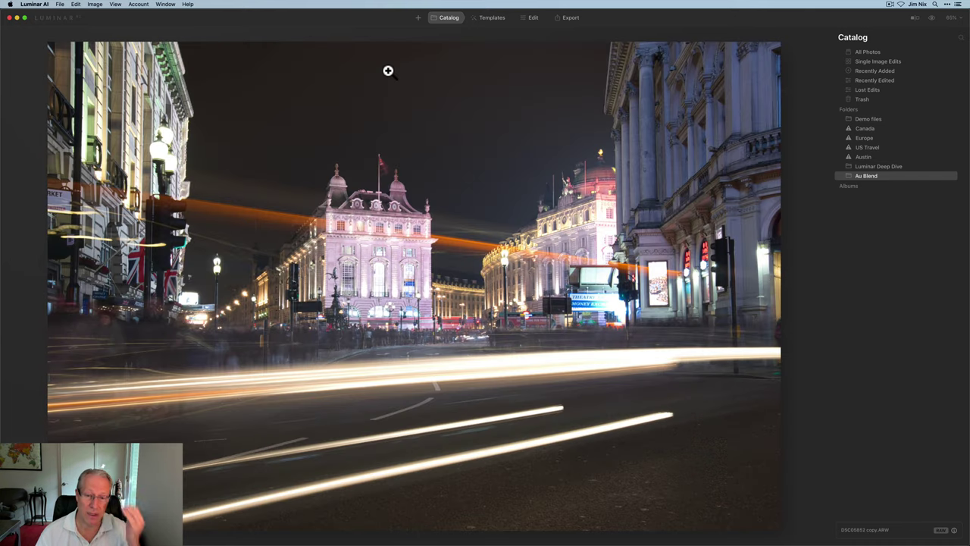
pyautogui.press('Right')
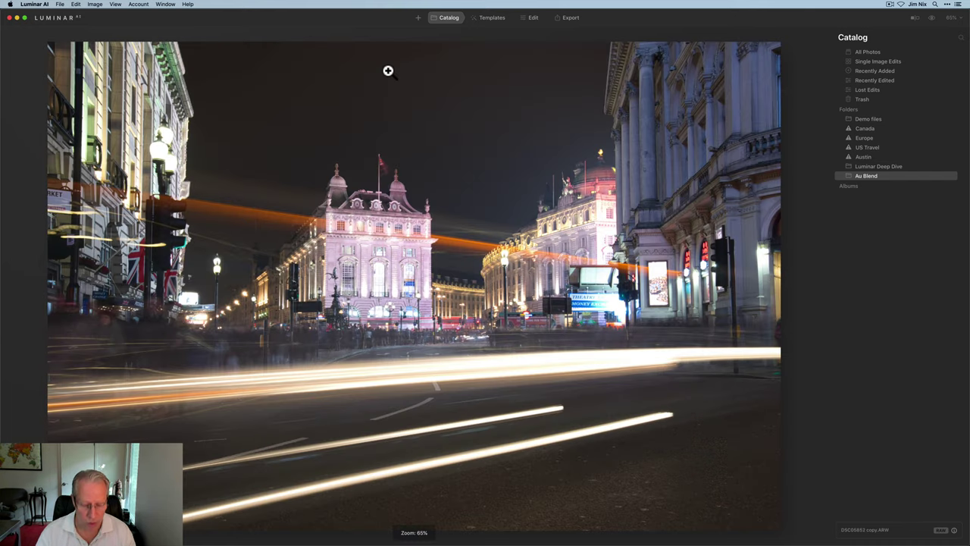
pyautogui.press('super+Tab')
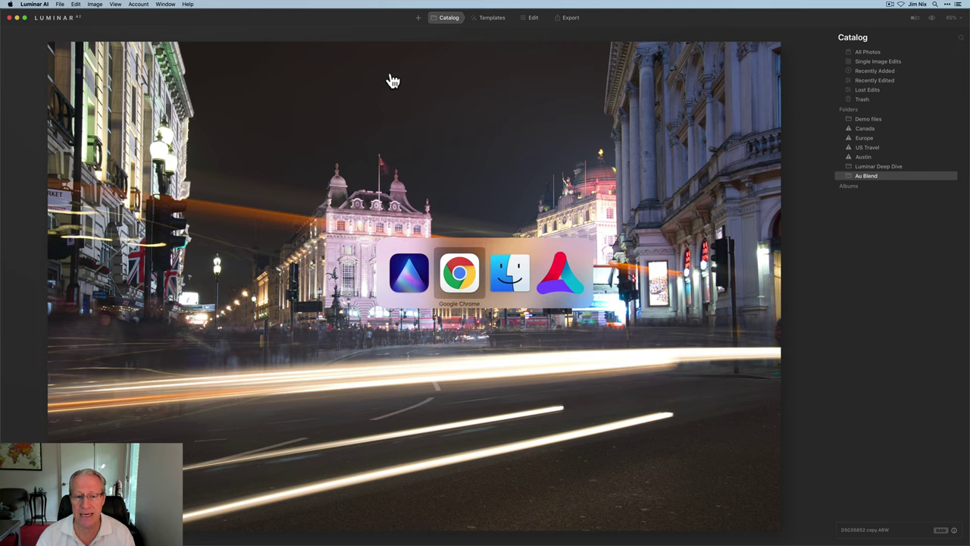
# Drag the six selected ARW brackets from Finder's Au Blend folder onto Aurora HDR.
pyautogui.press('super+Tab')
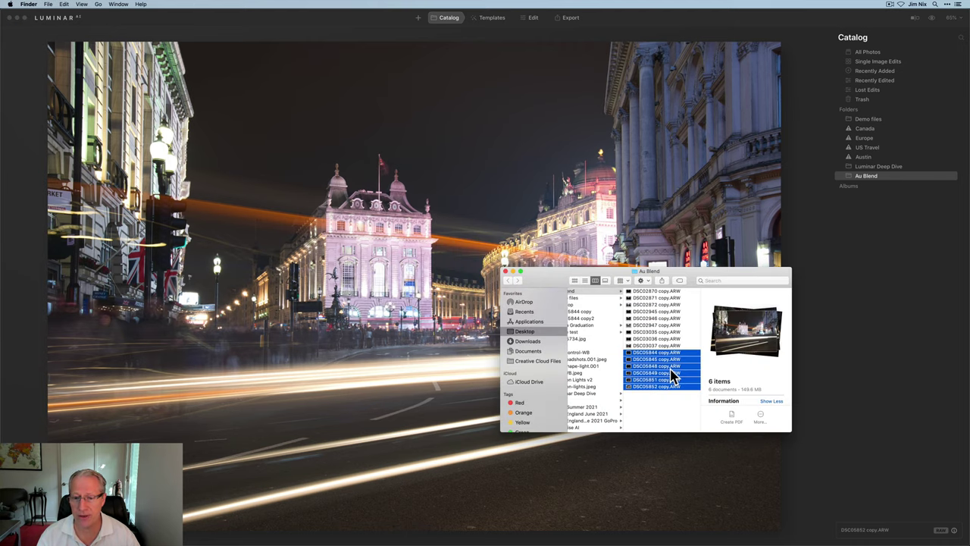
pyautogui.moveTo(672, 375); pyautogui.dragTo(592, 540)
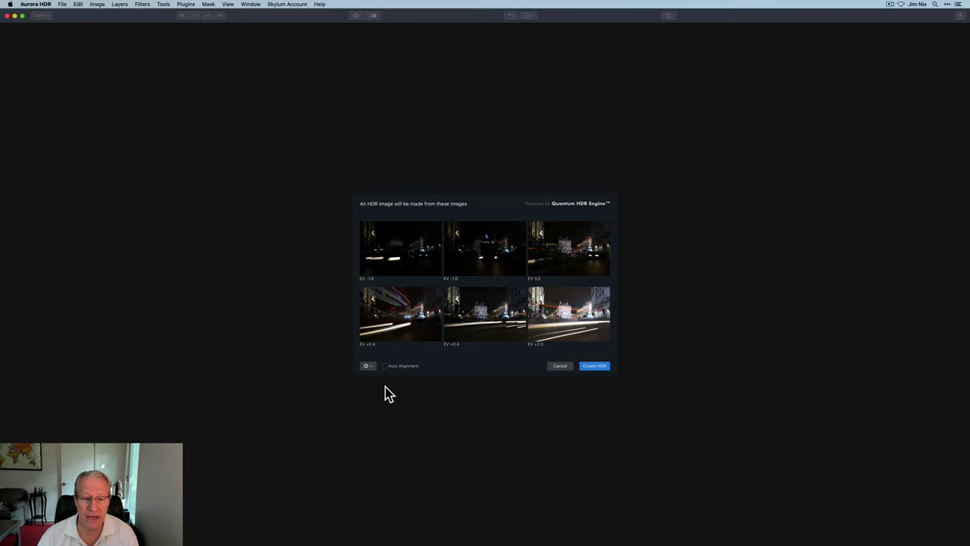
# Merge the brackets with auto alignment and High ghost reduction, using DSC05849 copy as reference.
pyautogui.click(385, 366)
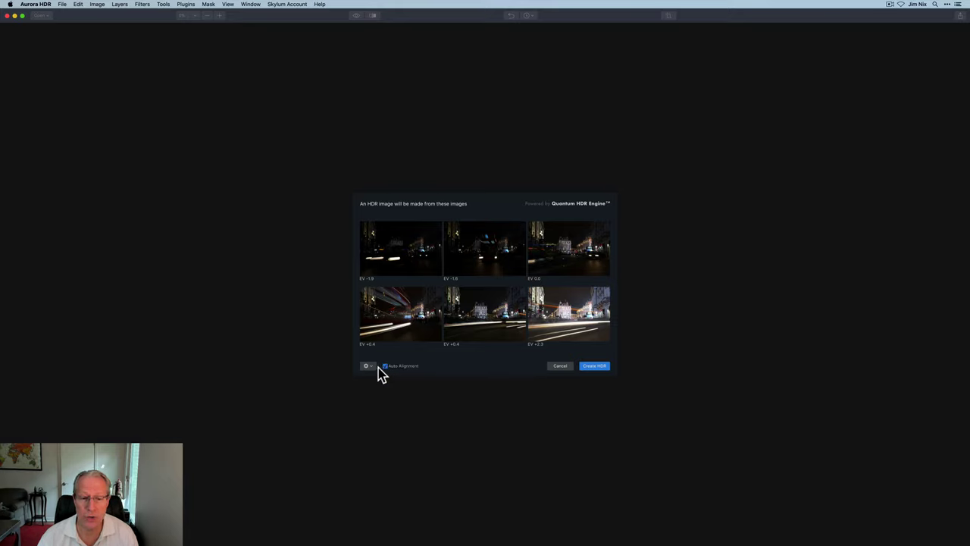
pyautogui.click(370, 367)
pyautogui.click(287, 286)
pyautogui.click(362, 302)
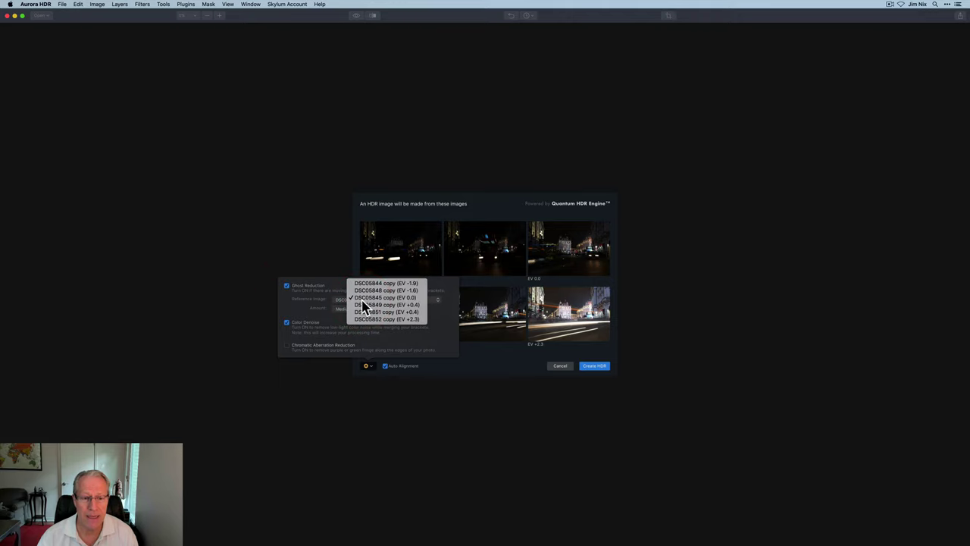
pyautogui.click(365, 307)
pyautogui.click(351, 309)
pyautogui.click(350, 314)
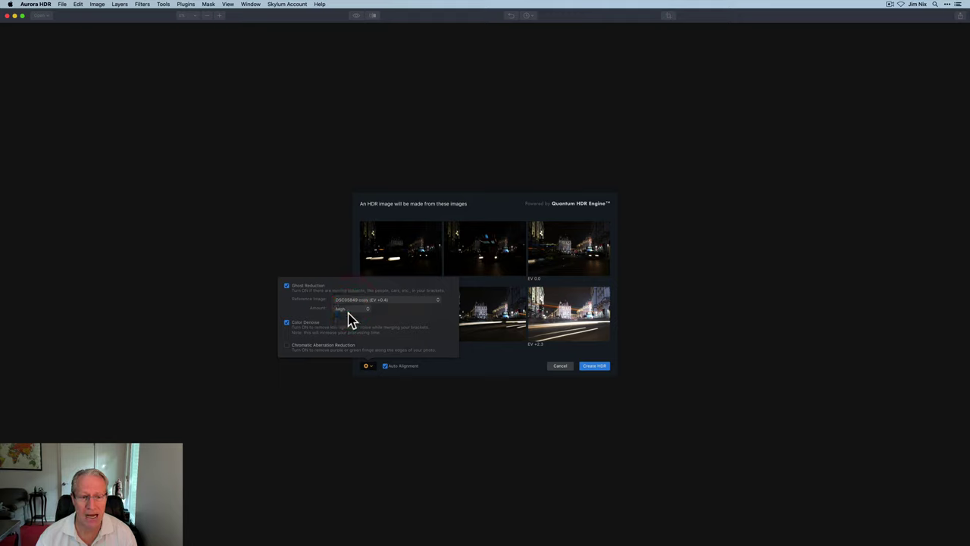
pyautogui.click(471, 360)
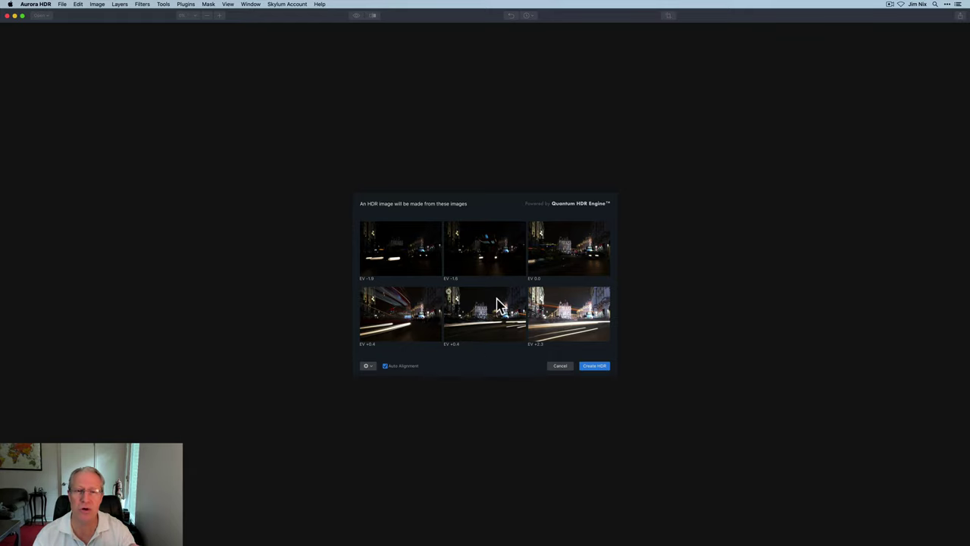
pyautogui.click(597, 366)
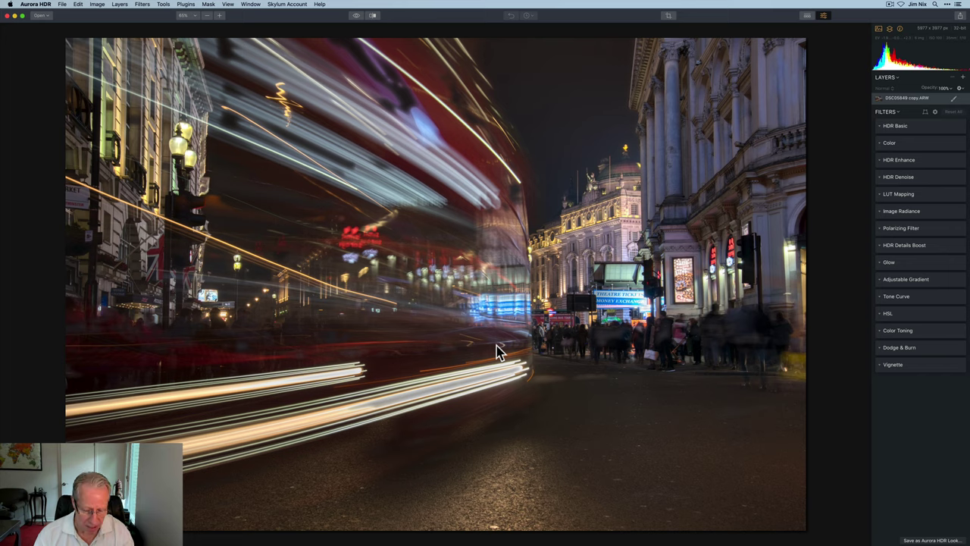
# Once the HDR merge finishes, switch over to Luminar AI.
pyautogui.press('super+Tab')
pyautogui.press('super+Tab')
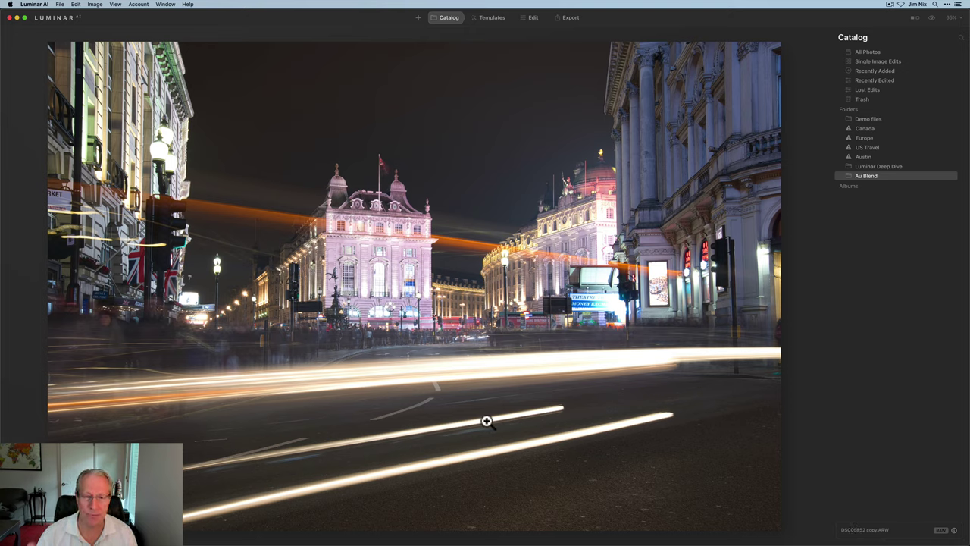
# Switch from Luminar AI back to Aurora HDR's merged London street image.
pyautogui.press('super+Tab')
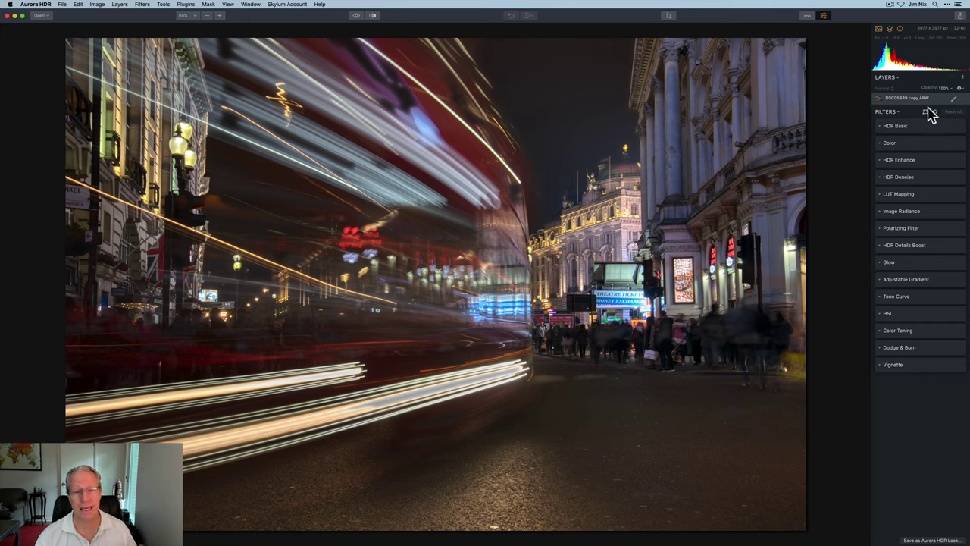
# Add DSC05852 copy.ARW from Au Blend as a new image layer above the merged HDR.
pyautogui.click(963, 78)
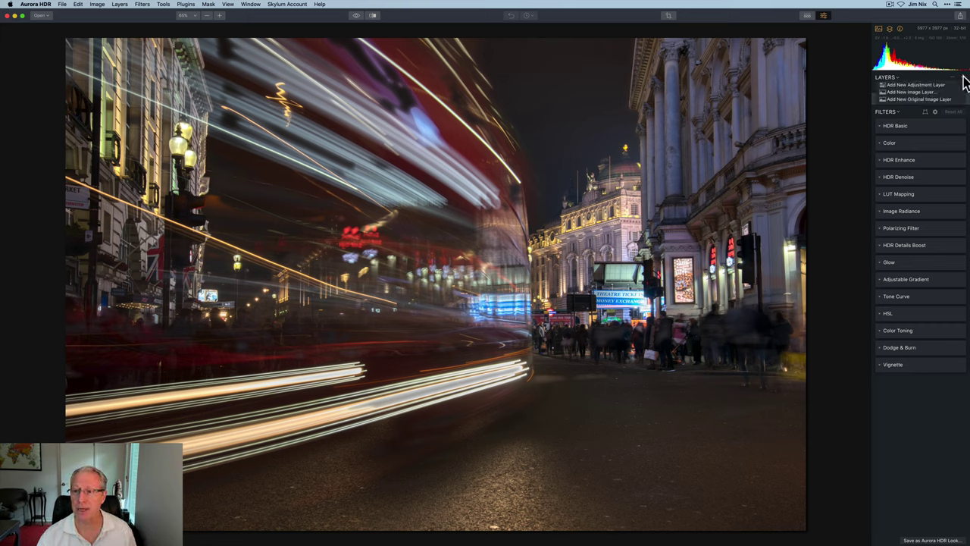
pyautogui.click(928, 92)
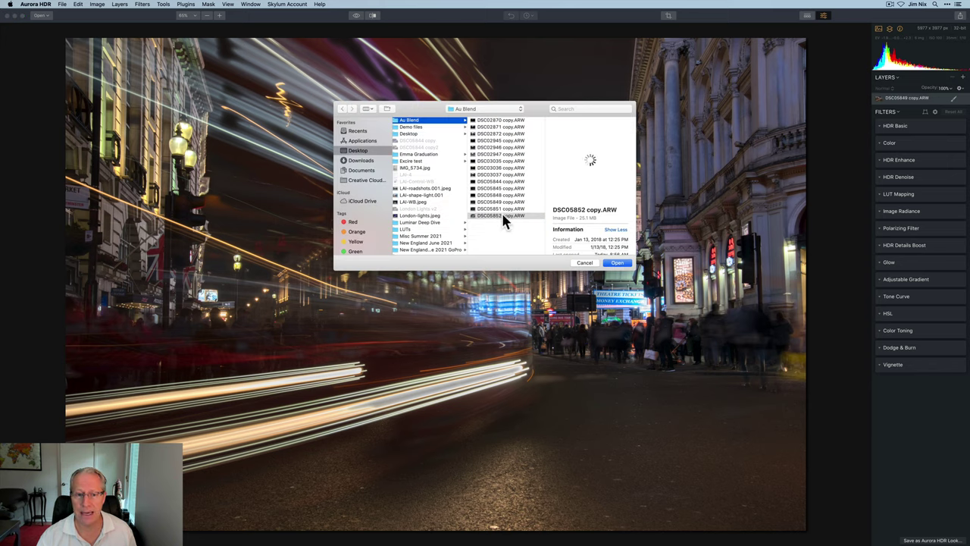
pyautogui.click(618, 263)
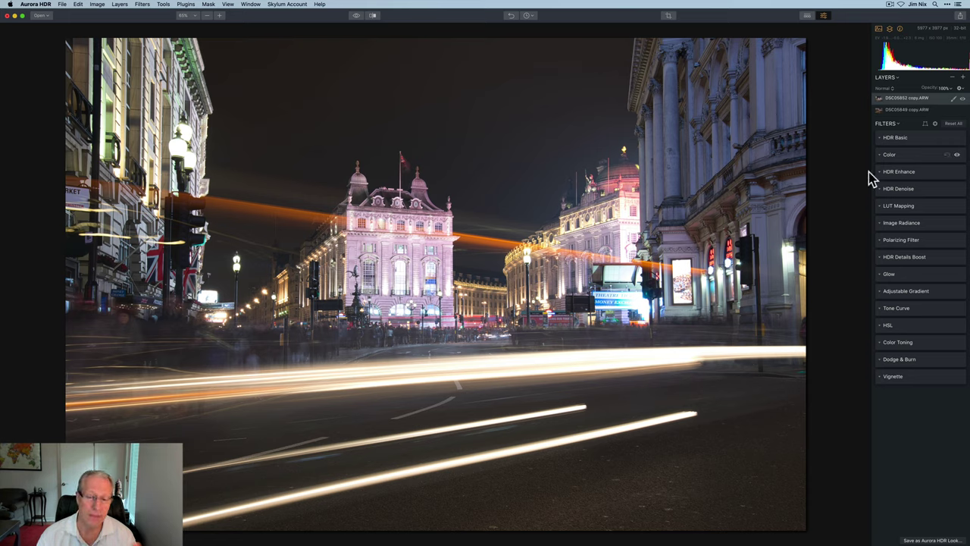
# Add a gradient mask to the DSC05852 layer blending it across the lower road.
pyautogui.click(953, 100)
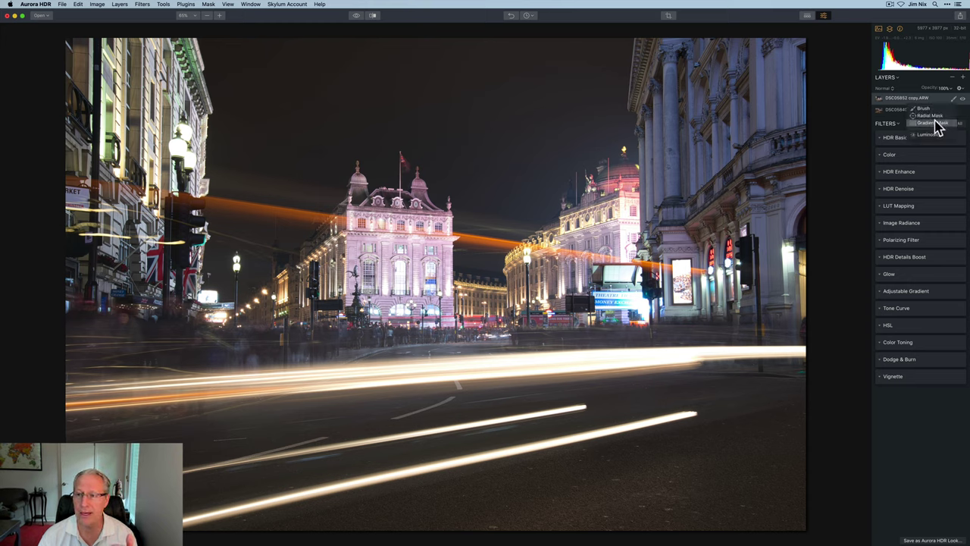
pyautogui.click(937, 123)
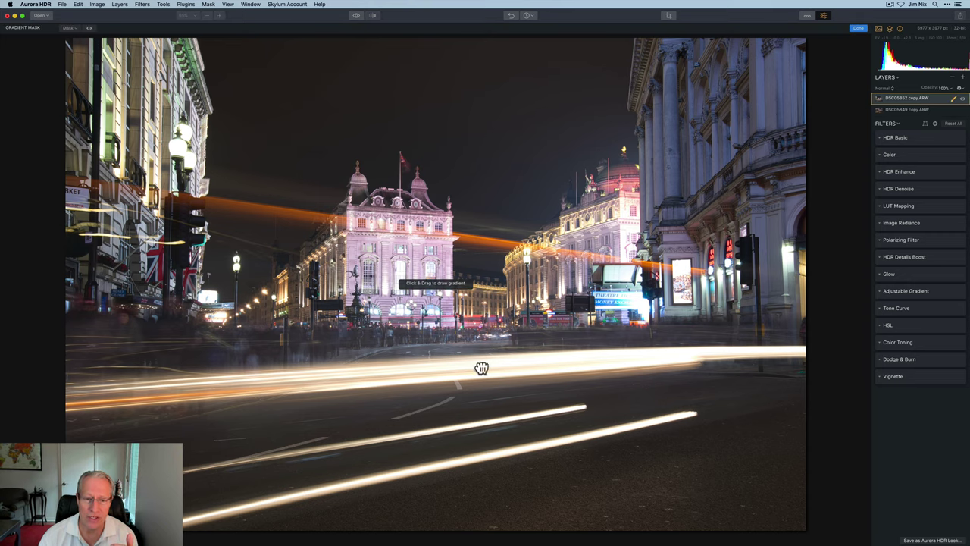
pyautogui.moveTo(477, 351); pyautogui.dragTo(479, 330)
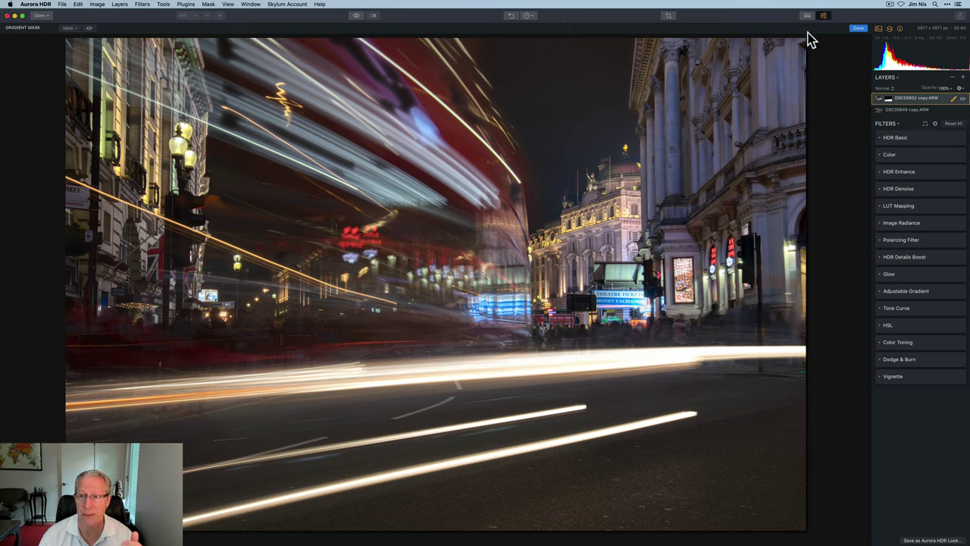
pyautogui.click(859, 29)
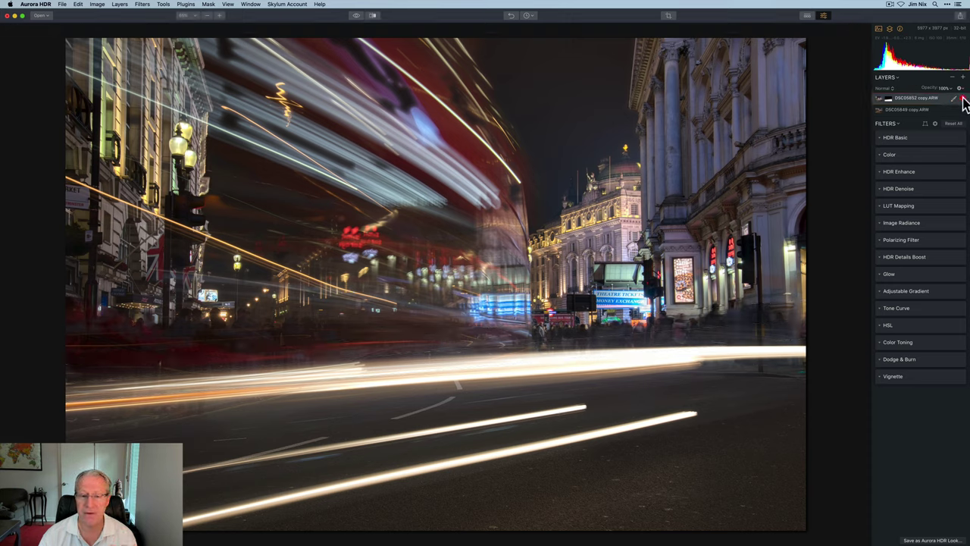
# Hide and reshow the top layer to compare the gradient-masked blend.
pyautogui.click(963, 100)
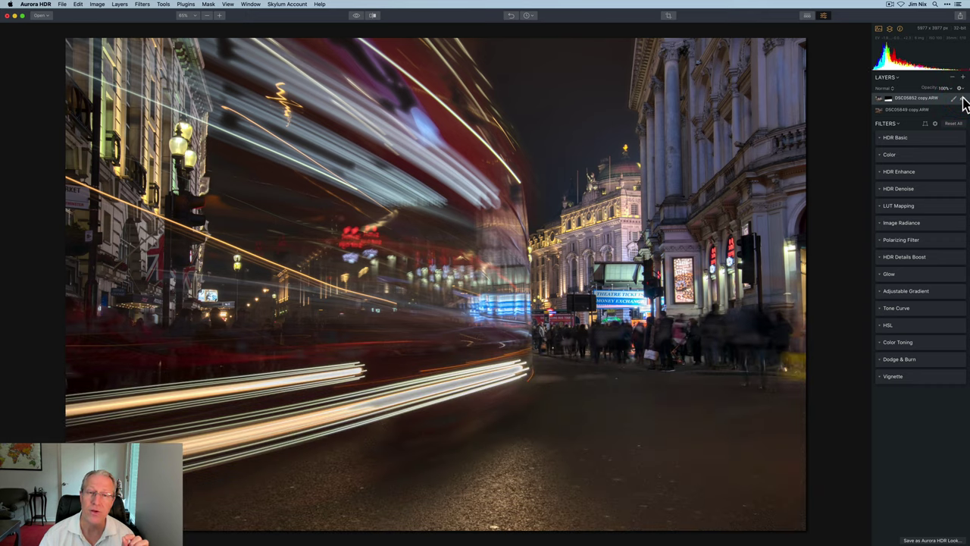
pyautogui.click(964, 101)
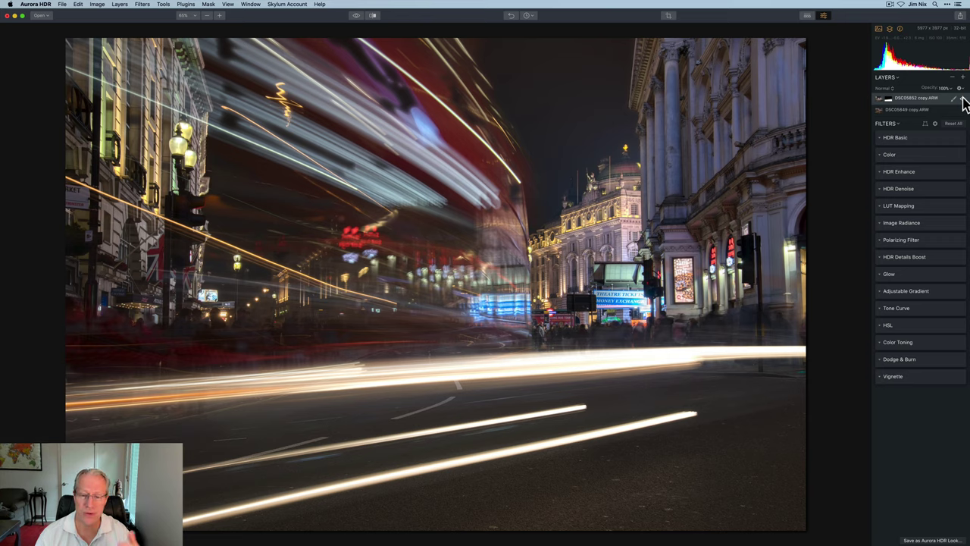
pyautogui.click(954, 101)
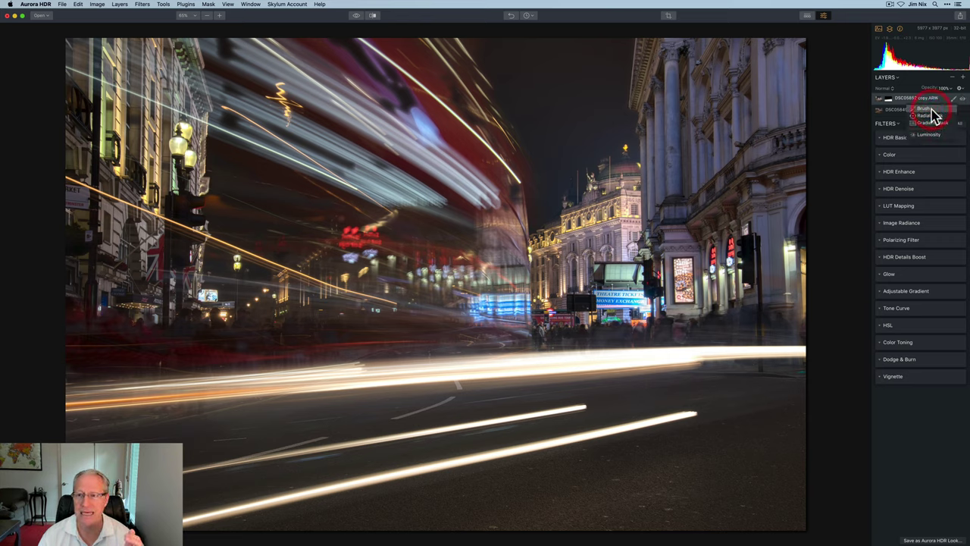
# Fill the DSC05852 layer's brush mask solid white so the light-trail exposure covers the frame.
pyautogui.click(925, 109)
pyautogui.click(50, 28)
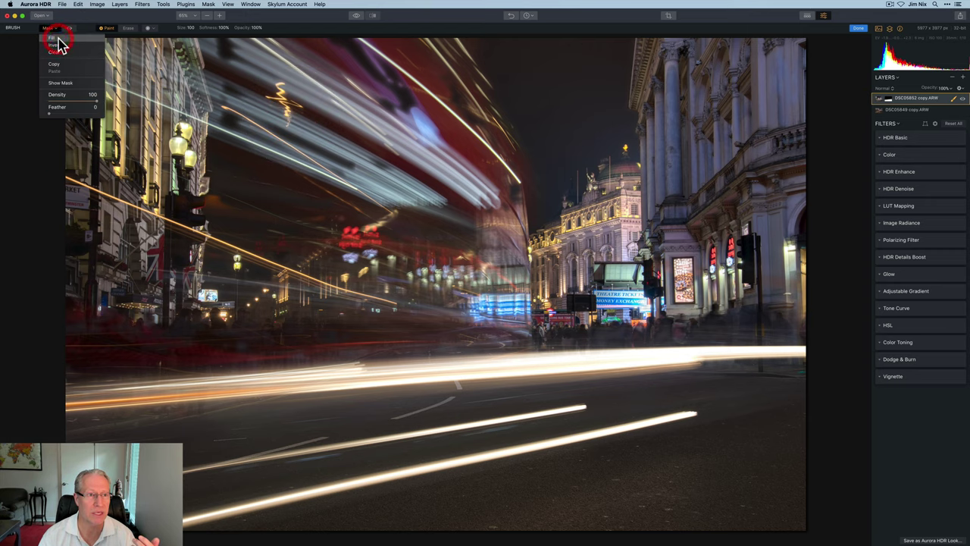
pyautogui.click(53, 28)
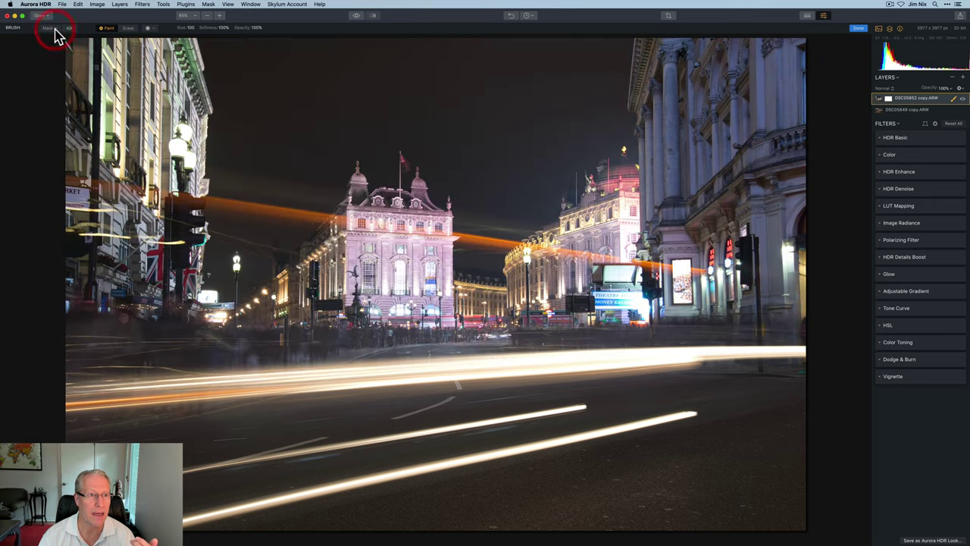
pyautogui.click(53, 29)
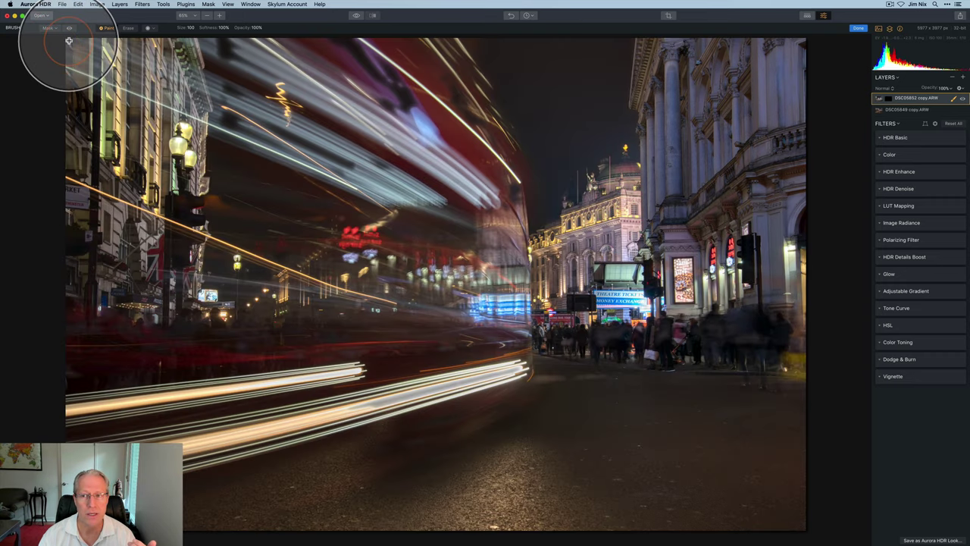
pyautogui.click(856, 28)
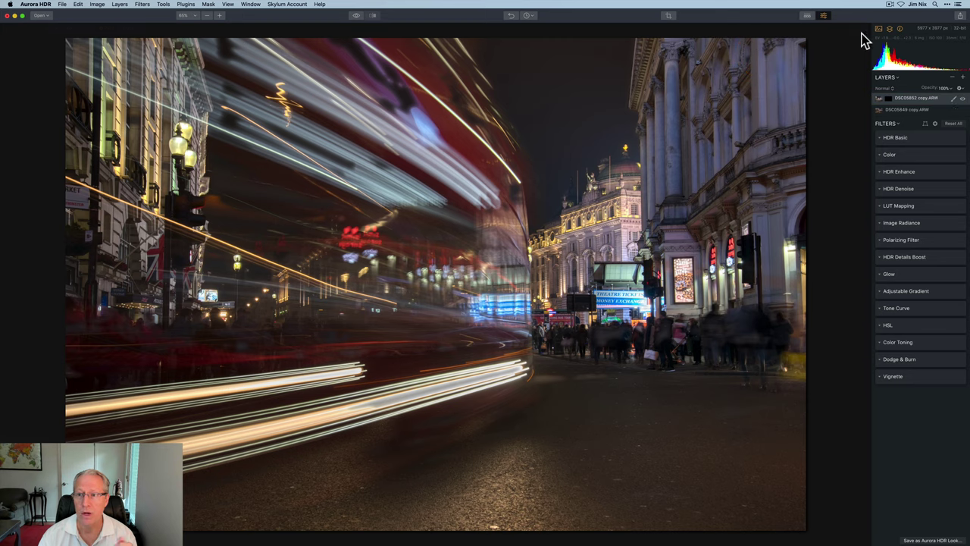
pyautogui.click(954, 100)
pyautogui.click(923, 109)
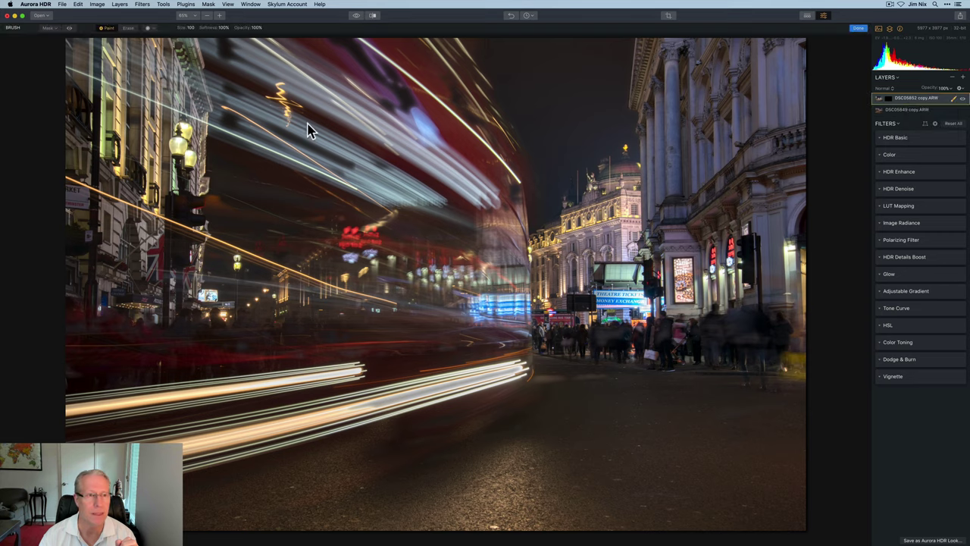
pyautogui.click(50, 28)
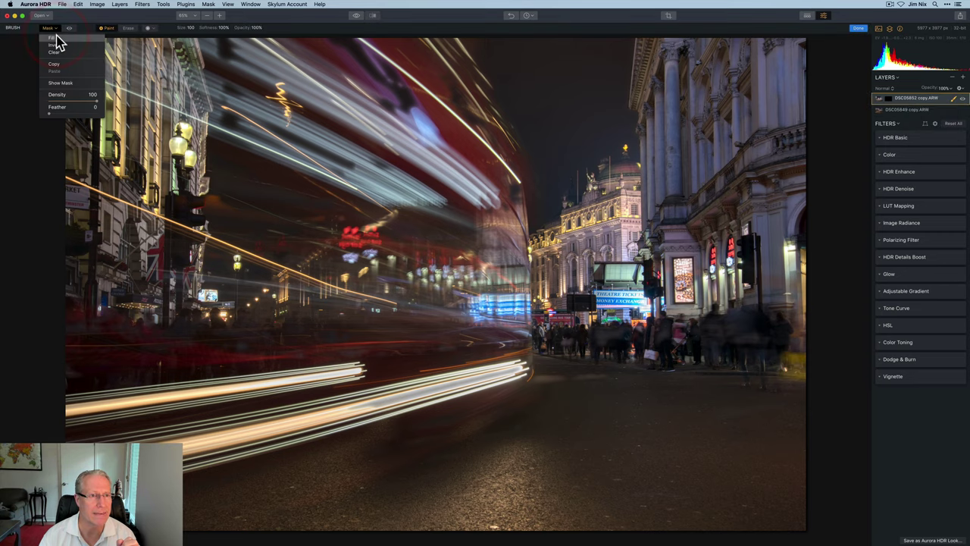
pyautogui.click(57, 62)
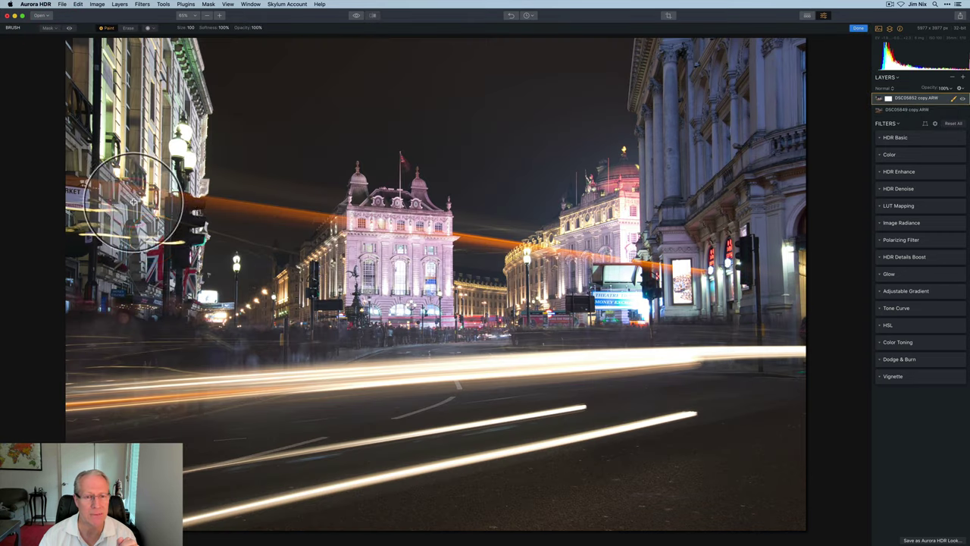
pyautogui.click(858, 28)
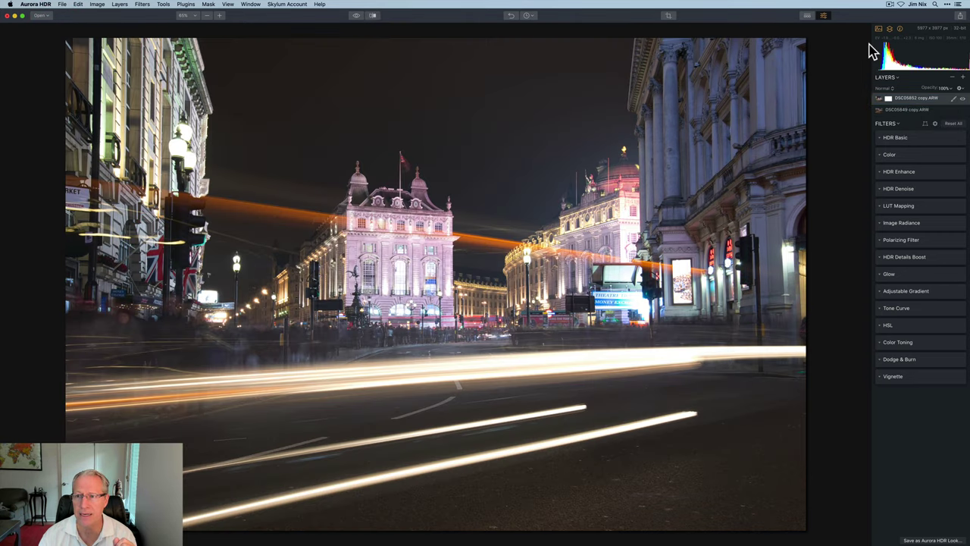
# Hide and reshow the top light-trail layer to compare it against the bus exposure.
pyautogui.click(962, 101)
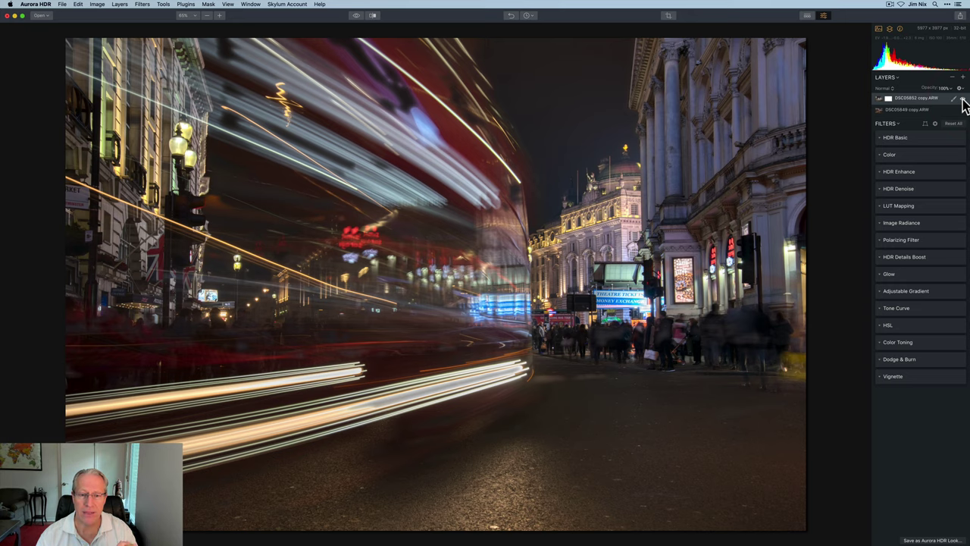
pyautogui.click(962, 102)
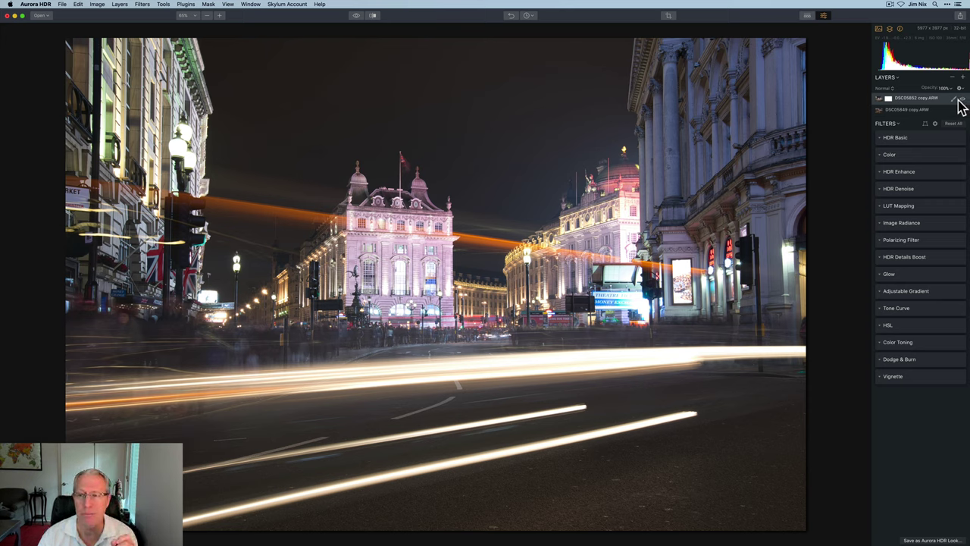
pyautogui.click(954, 100)
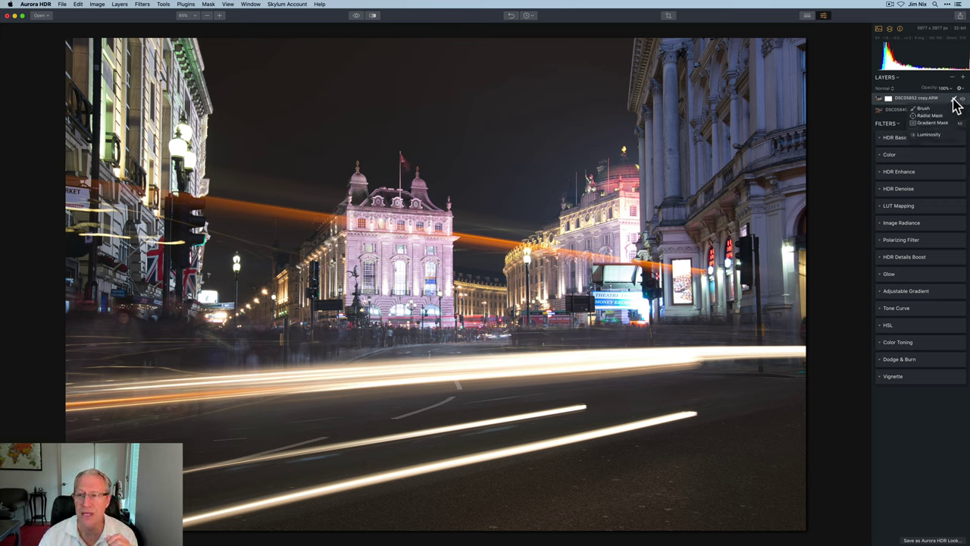
# Apply a luminosity mask to the DSC05852 layer and toggle its visibility to compare the blend.
pyautogui.click(931, 135)
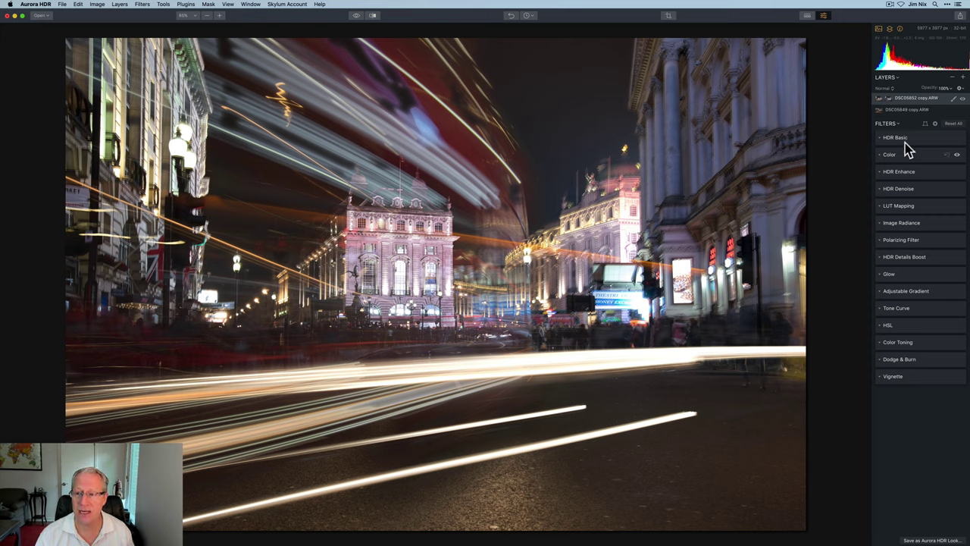
pyautogui.click(955, 100)
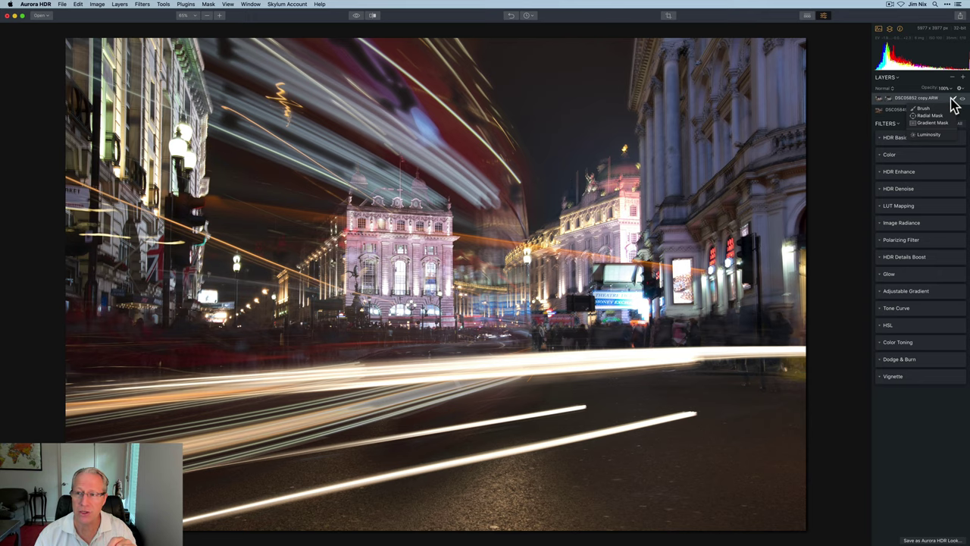
pyautogui.click(961, 101)
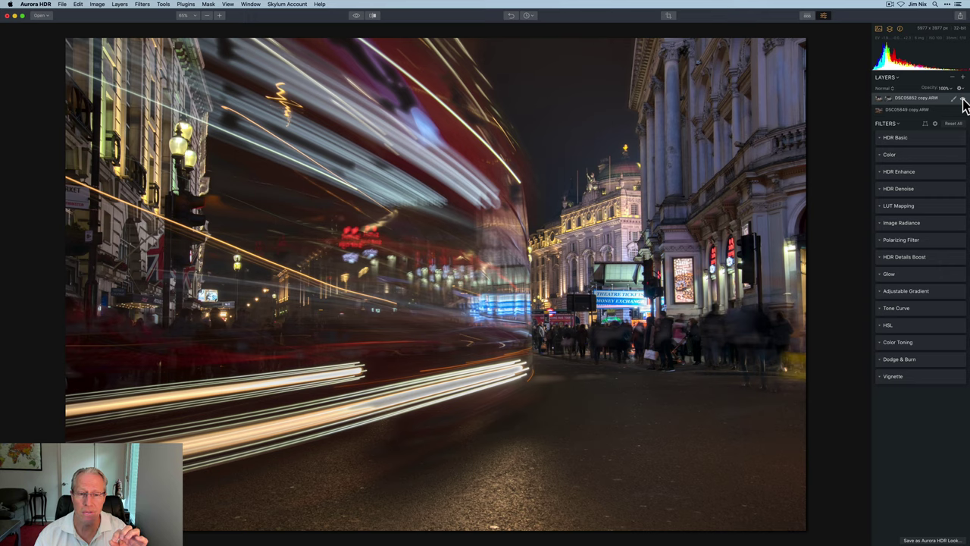
pyautogui.click(963, 99)
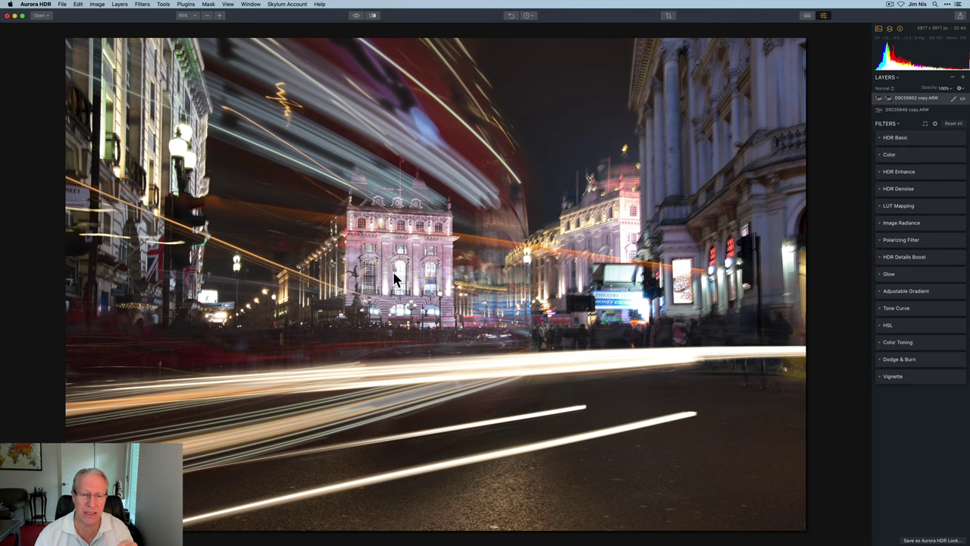
pyautogui.click(963, 99)
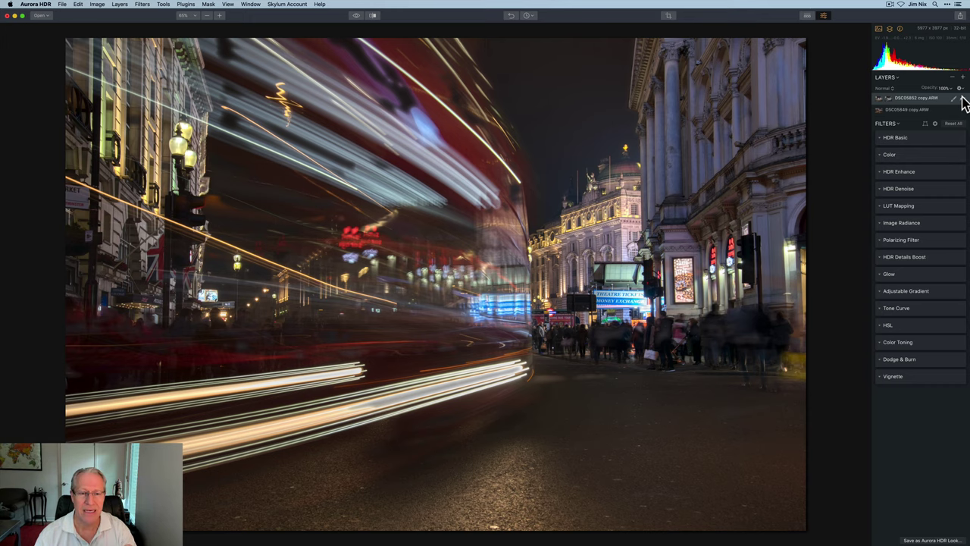
pyautogui.click(962, 100)
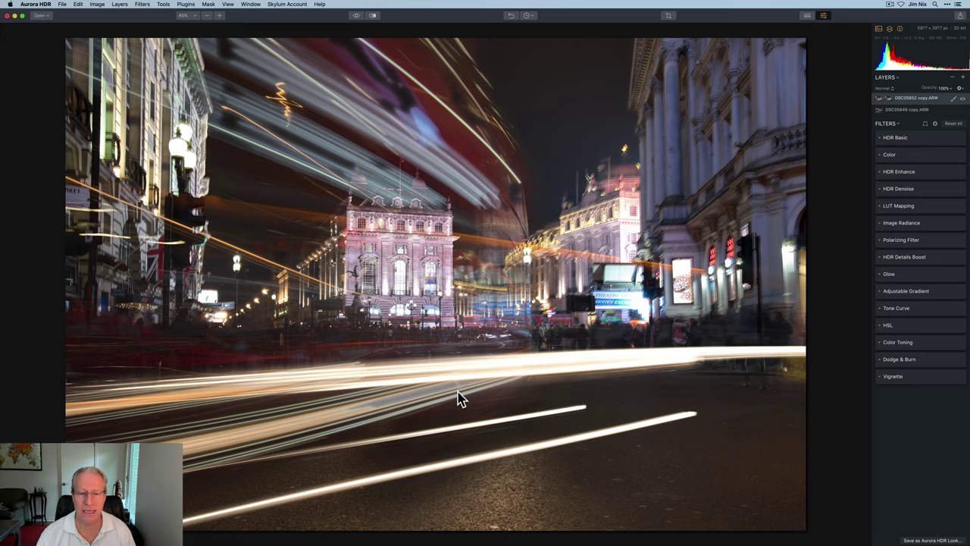
# Erase the top layer's mask over the dome, theatre sign and left building, then check the overlay.
pyautogui.click(954, 98)
pyautogui.click(938, 110)
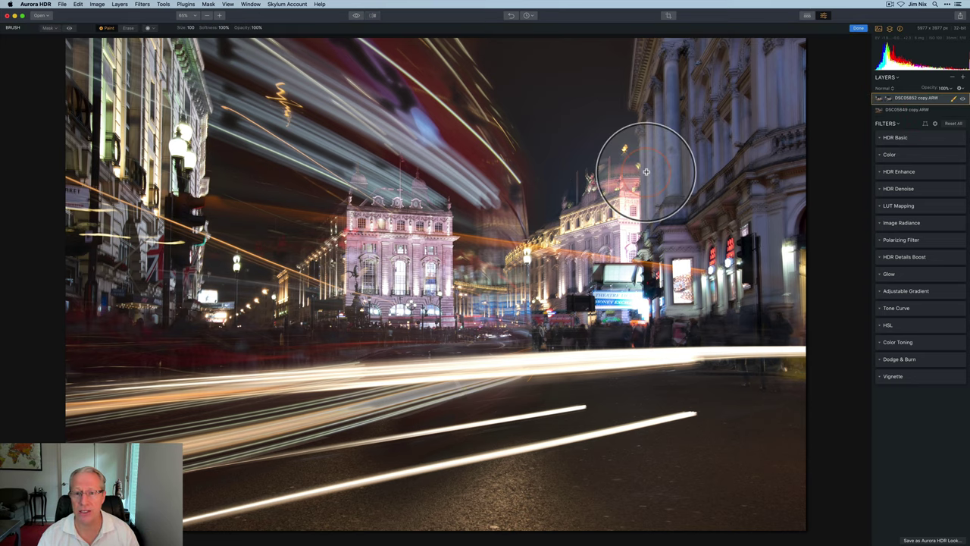
pyautogui.press('x')
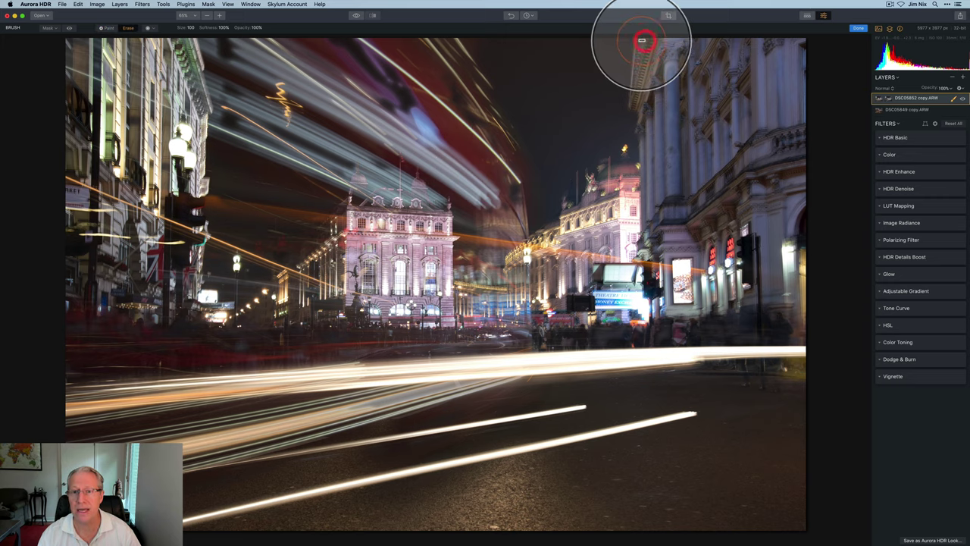
pyautogui.press(']')
pyautogui.press(']')
pyautogui.press(']')
pyautogui.press(']')
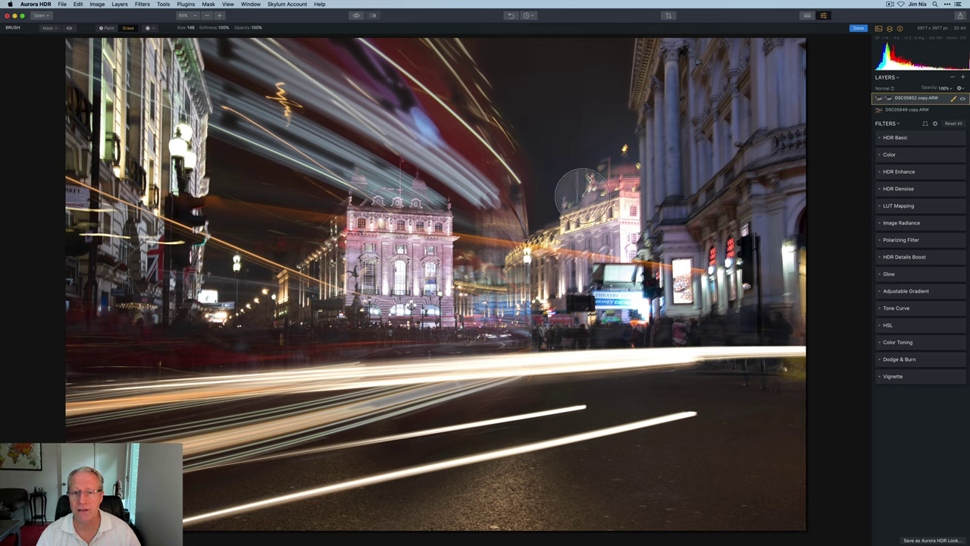
pyautogui.moveTo(592, 233)
pyautogui.mouseDown()
pyautogui.moveTo(630, 243)
pyautogui.moveTo(600, 153)
pyautogui.moveTo(649, 197)
pyautogui.moveTo(680, 246)
pyautogui.moveTo(621, 278)
pyautogui.moveTo(678, 279)
pyautogui.moveTo(578, 301)
pyautogui.moveTo(806, 283)
pyautogui.moveTo(707, 267)
pyautogui.moveTo(828, 258)
pyautogui.moveTo(667, 217)
pyautogui.moveTo(805, 191)
pyautogui.moveTo(618, 173)
pyautogui.moveTo(832, 191)
pyautogui.moveTo(797, 119)
pyautogui.moveTo(790, 136)
pyautogui.moveTo(751, 122)
pyautogui.moveTo(738, 84)
pyautogui.moveTo(630, 131)
pyautogui.moveTo(663, 72)
pyautogui.moveTo(689, 153)
pyautogui.moveTo(746, 135)
pyautogui.moveTo(677, 133)
pyautogui.moveTo(749, 173)
pyautogui.moveTo(650, 218)
pyautogui.moveTo(612, 205)
pyautogui.moveTo(611, 155)
pyautogui.moveTo(576, 198)
pyautogui.moveTo(517, 42)
pyautogui.moveTo(581, 157)
pyautogui.moveTo(565, 293)
pyautogui.moveTo(562, 231)
pyautogui.moveTo(563, 300)
pyautogui.moveTo(560, 258)
pyautogui.moveTo(559, 284)
pyautogui.moveTo(712, 272)
pyautogui.moveTo(818, 277)
pyautogui.moveTo(749, 272)
pyautogui.moveTo(781, 266)
pyautogui.moveTo(743, 172)
pyautogui.moveTo(646, 124)
pyautogui.mouseUp()
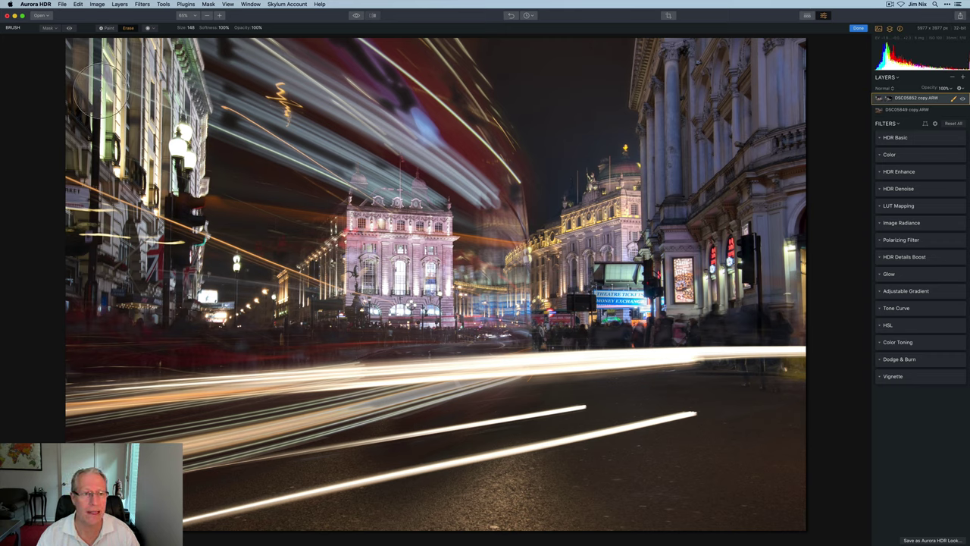
pyautogui.moveTo(182, 75)
pyautogui.mouseDown()
pyautogui.moveTo(189, 277)
pyautogui.moveTo(219, 303)
pyautogui.moveTo(122, 300)
pyautogui.moveTo(161, 198)
pyautogui.moveTo(81, 238)
pyautogui.moveTo(156, 169)
pyautogui.moveTo(125, 97)
pyautogui.moveTo(85, 49)
pyautogui.moveTo(143, 51)
pyautogui.moveTo(173, 73)
pyautogui.moveTo(185, 144)
pyautogui.moveTo(185, 275)
pyautogui.moveTo(218, 307)
pyautogui.moveTo(74, 274)
pyautogui.mouseUp()
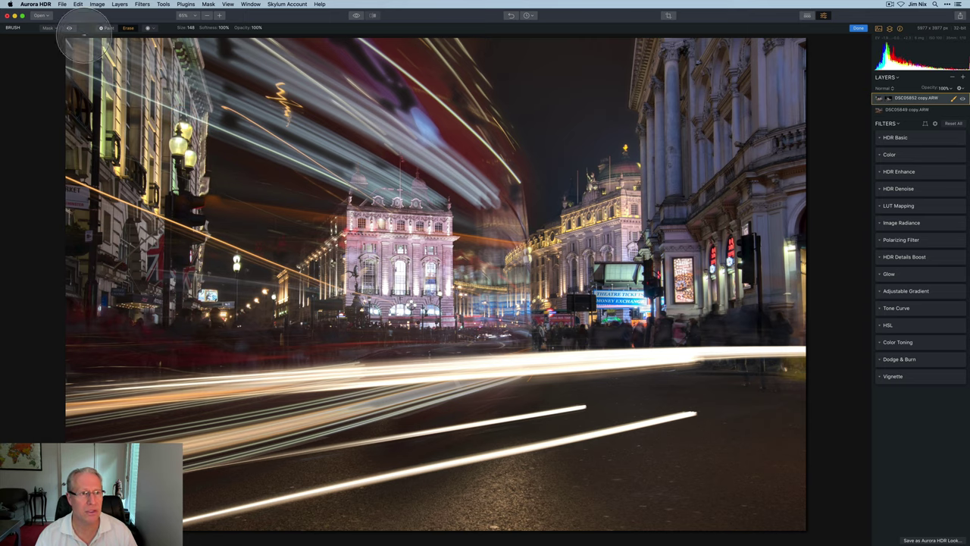
pyautogui.click(69, 28)
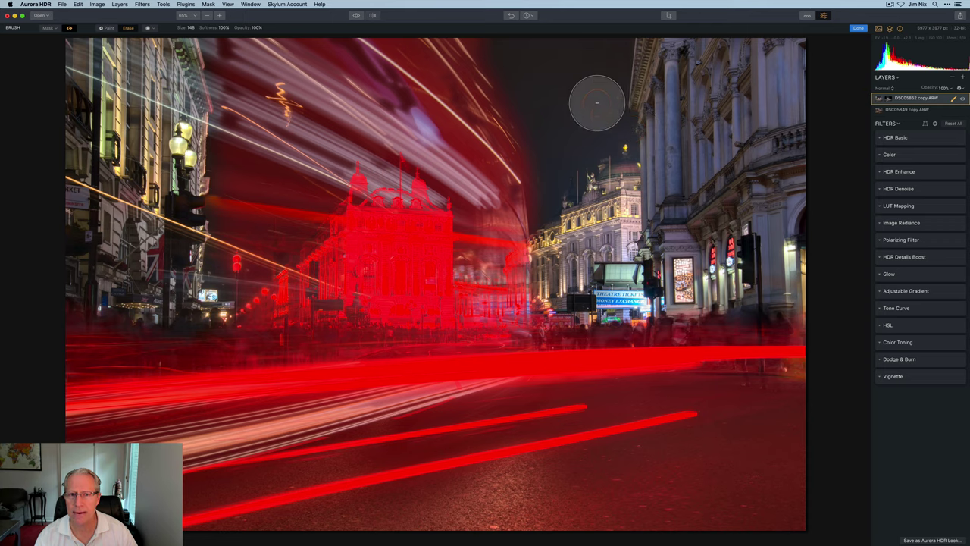
pyautogui.click(70, 28)
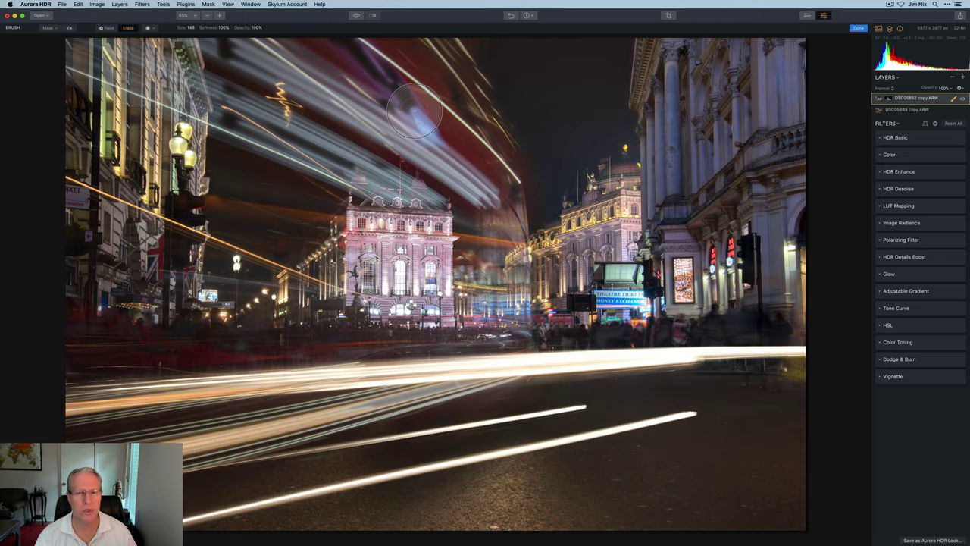
# Finish the brush mask and compare the blend with the top layer hidden and shown.
pyautogui.click(859, 29)
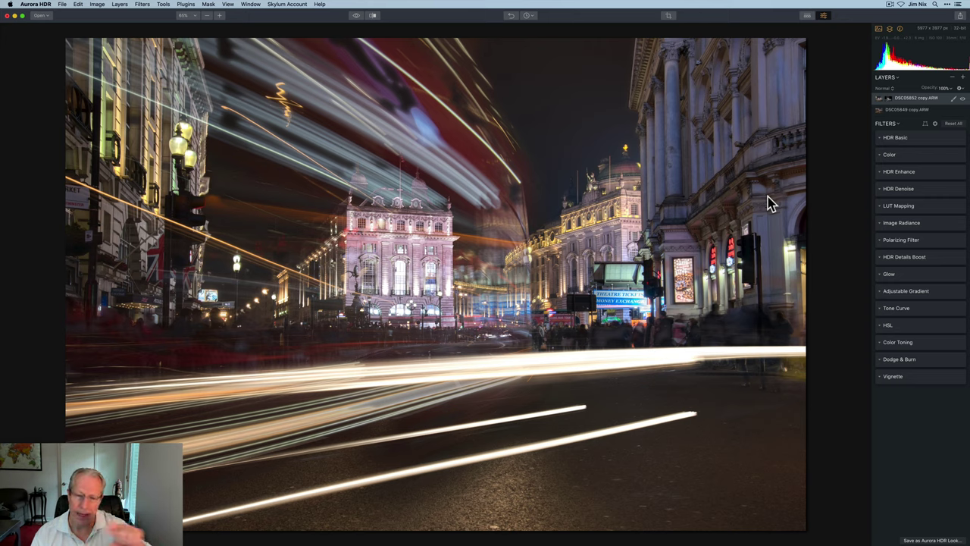
pyautogui.click(955, 100)
pyautogui.click(962, 99)
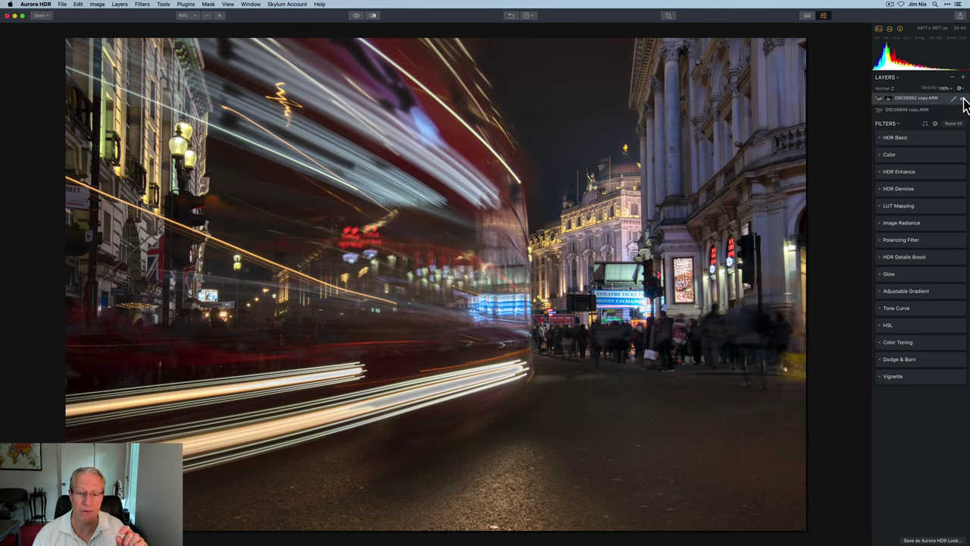
pyautogui.click(963, 99)
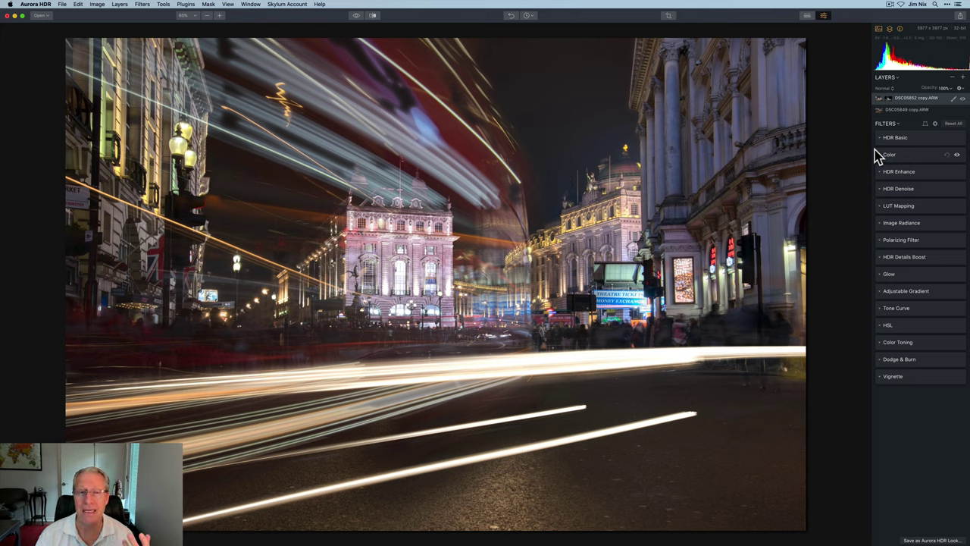
# Add Adjustment Layer 1 with Temperature -20, Contrast 24, Smart Tone 39 and Highlights -35.
pyautogui.click(962, 77)
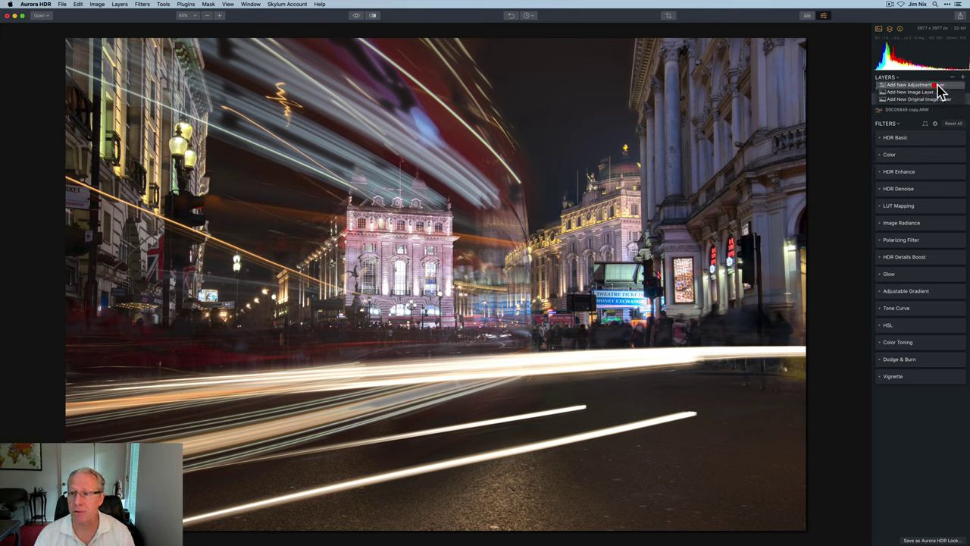
pyautogui.click(938, 92)
pyautogui.click(891, 150)
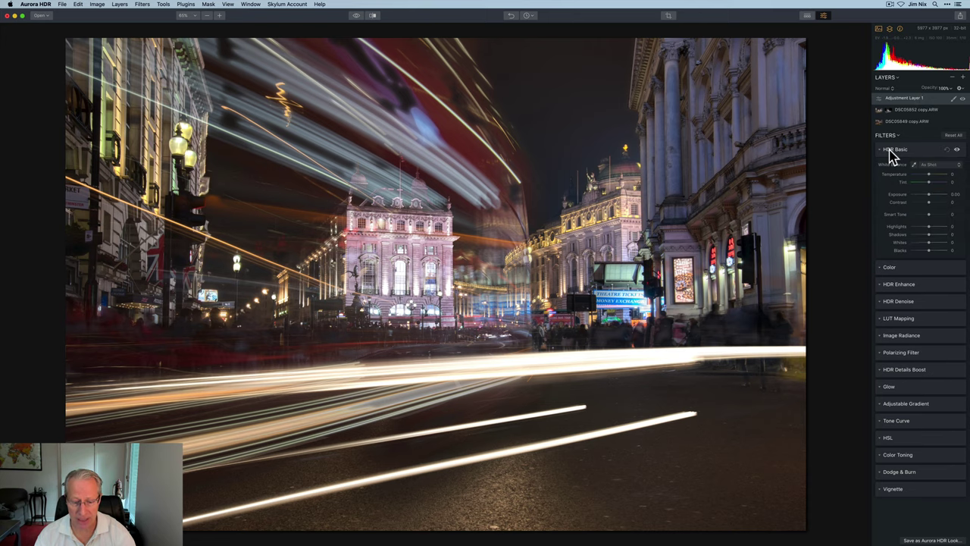
pyautogui.click(931, 180)
pyautogui.moveTo(926, 174); pyautogui.dragTo(937, 217)
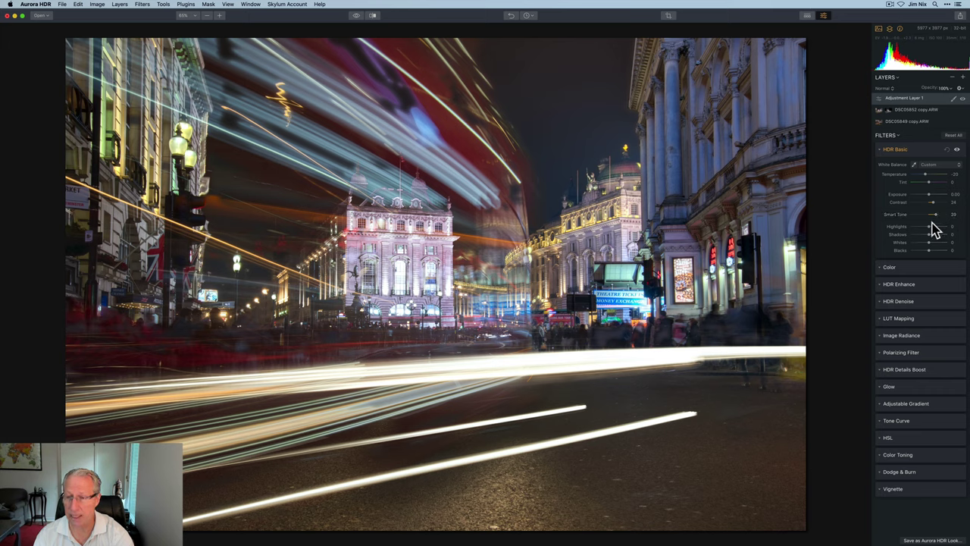
pyautogui.moveTo(928, 225); pyautogui.dragTo(923, 226)
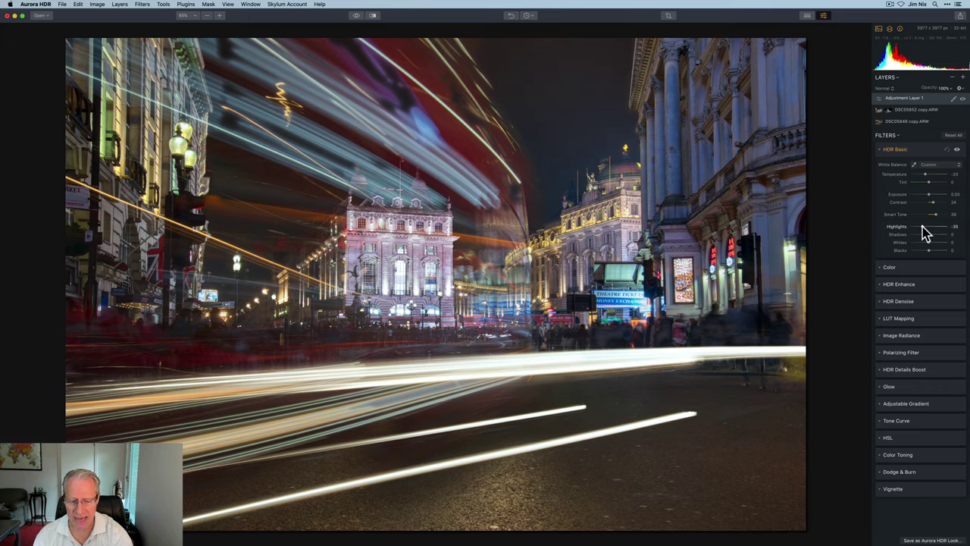
# Apply HDR Enhance to Adjustment Layer 1 with HDR Clarity 46 and Smart Structure 50.
pyautogui.click(902, 285)
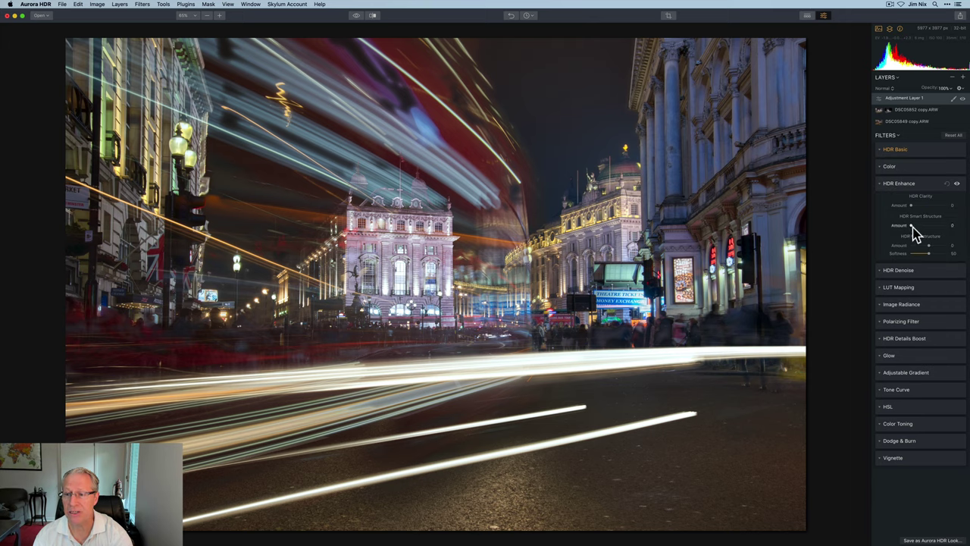
pyautogui.moveTo(911, 205); pyautogui.dragTo(931, 225)
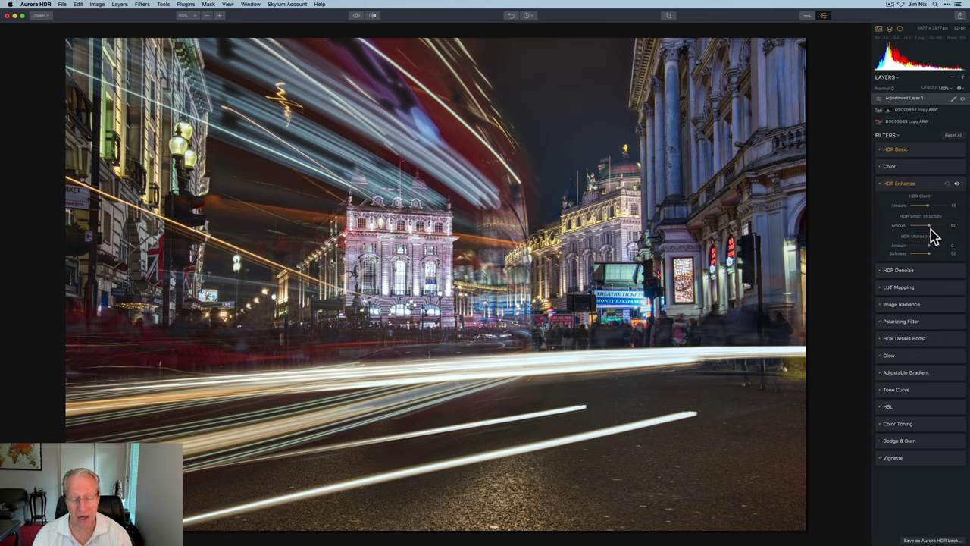
pyautogui.click(902, 288)
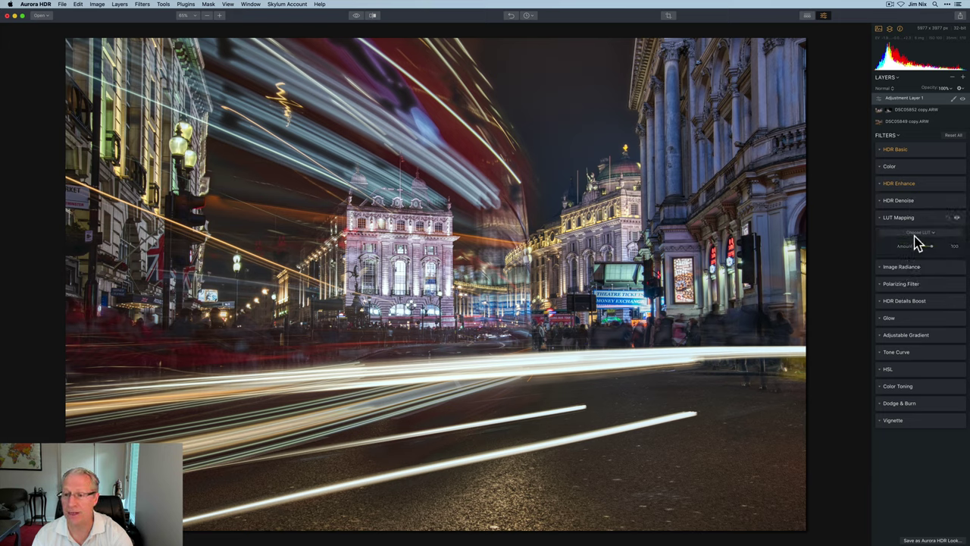
# Load Bluehour.cube from Desktop > LUTs into Adjustment Layer 1's LUT Mapping.
pyautogui.click(917, 234)
pyautogui.click(915, 245)
pyautogui.click(365, 72)
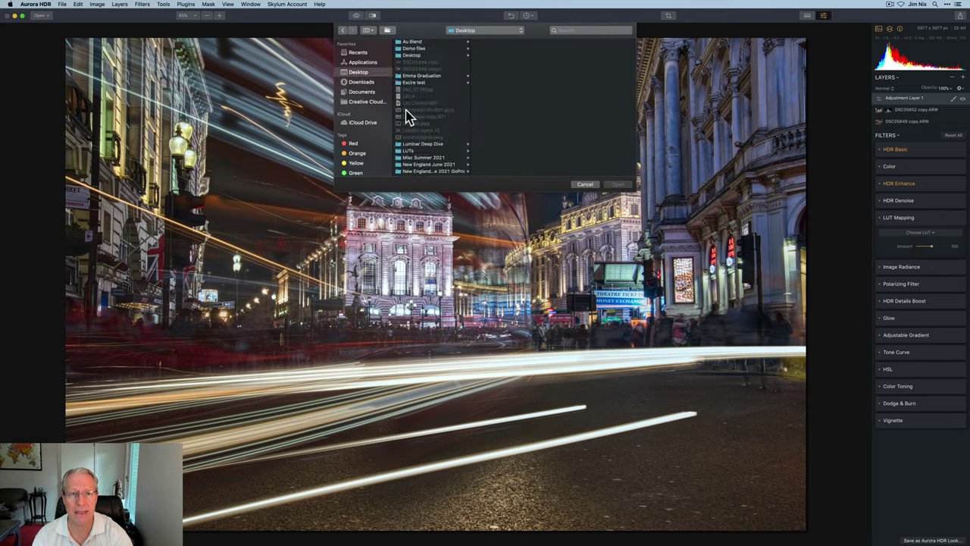
pyautogui.scroll(-1, 417, 124)
pyautogui.click(406, 141)
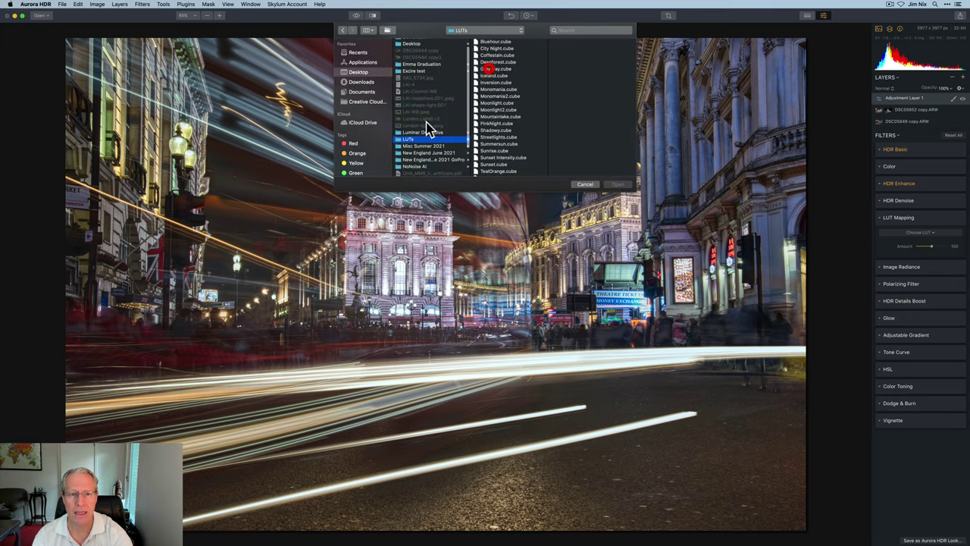
pyautogui.click(493, 41)
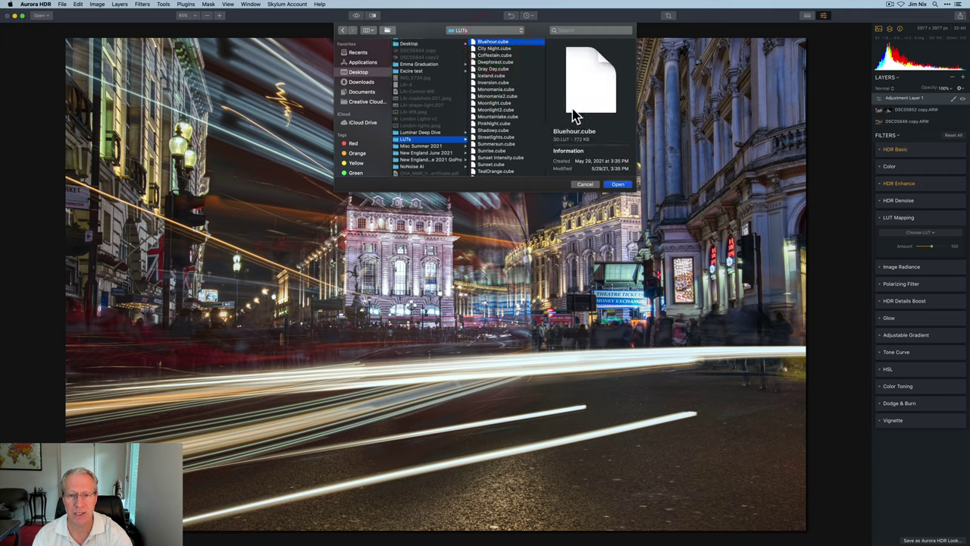
pyautogui.click(619, 185)
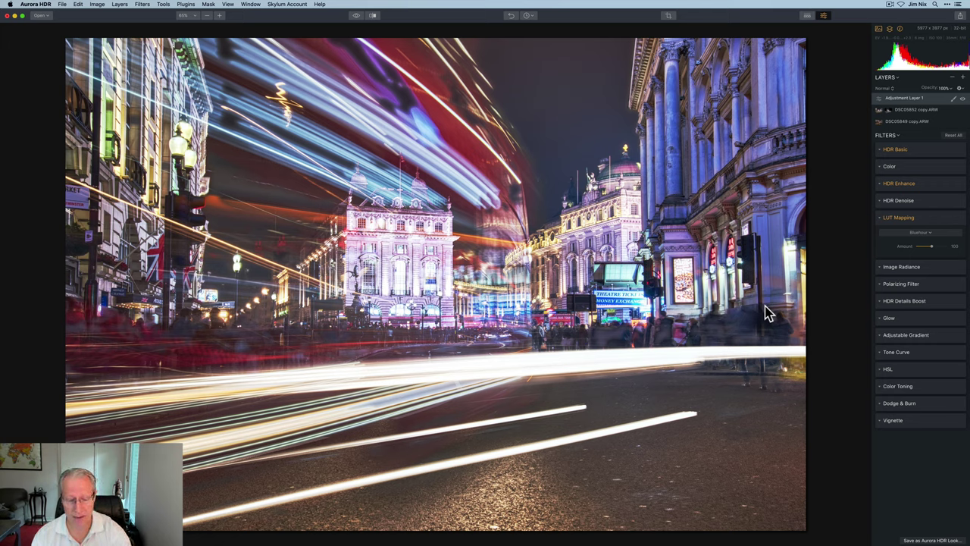
# Set Image Radiance to Amount 33 on Adjustment Layer 1, comparing the layer off and on.
pyautogui.click(906, 267)
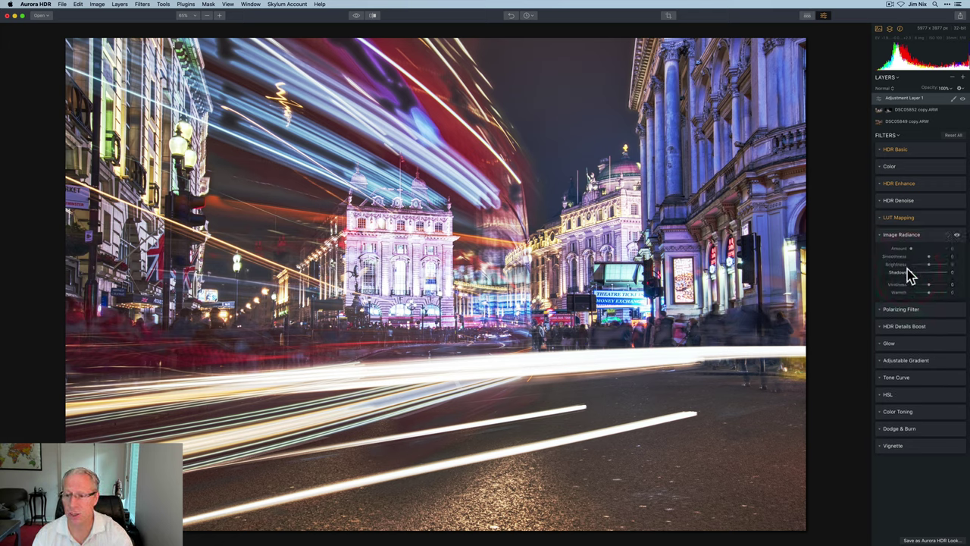
pyautogui.moveTo(911, 248); pyautogui.dragTo(927, 248)
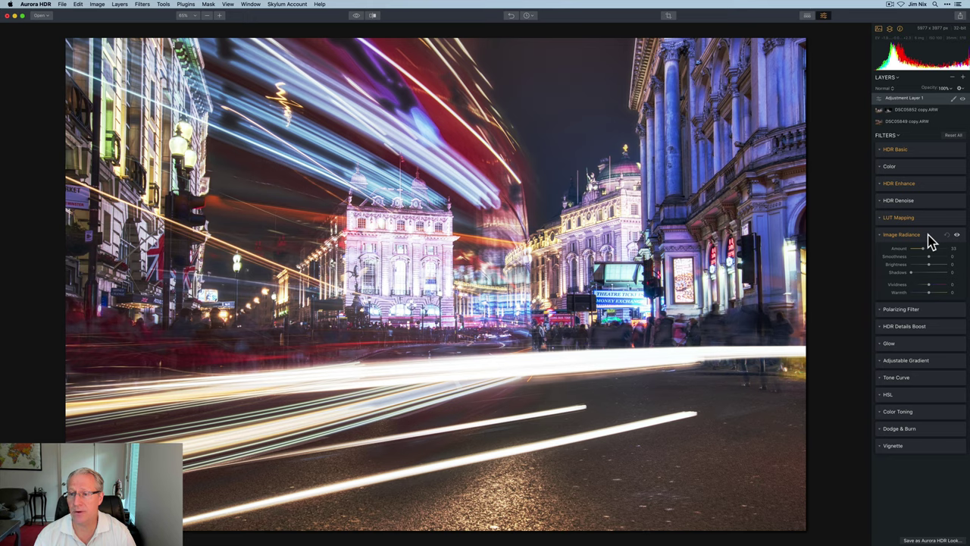
pyautogui.click(963, 99)
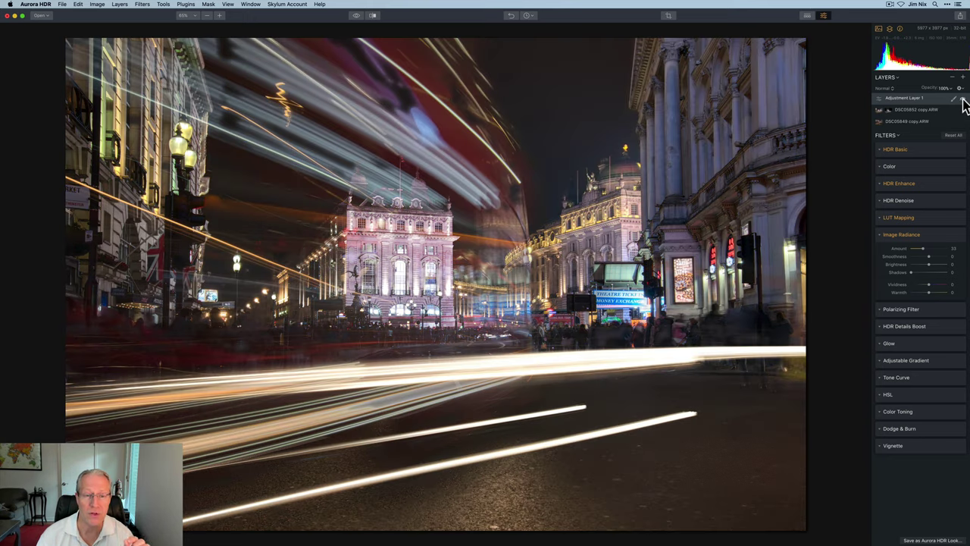
pyautogui.click(962, 99)
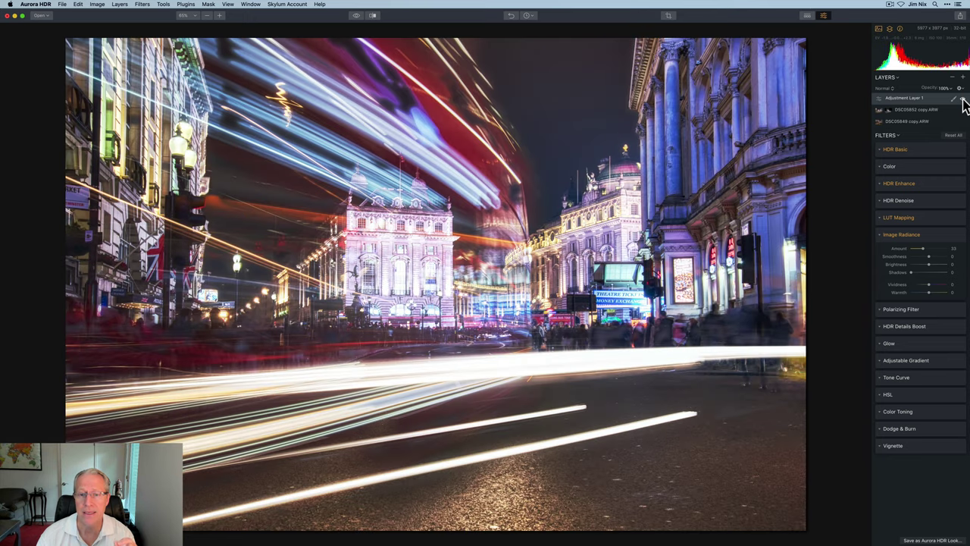
pyautogui.click(934, 237)
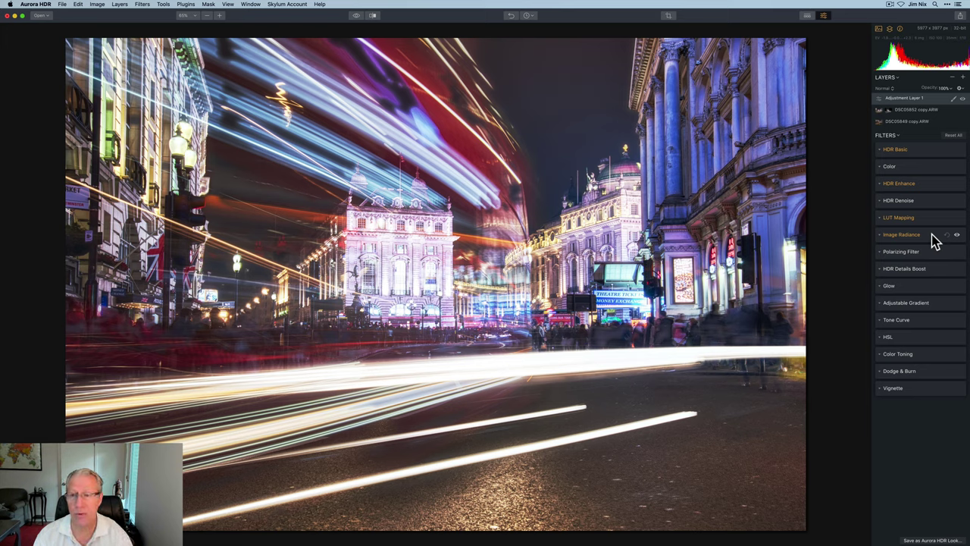
pyautogui.click(964, 76)
# Add Adjustment Layer 2 and lower its HSL Blue saturation to about -75.
pyautogui.click(962, 77)
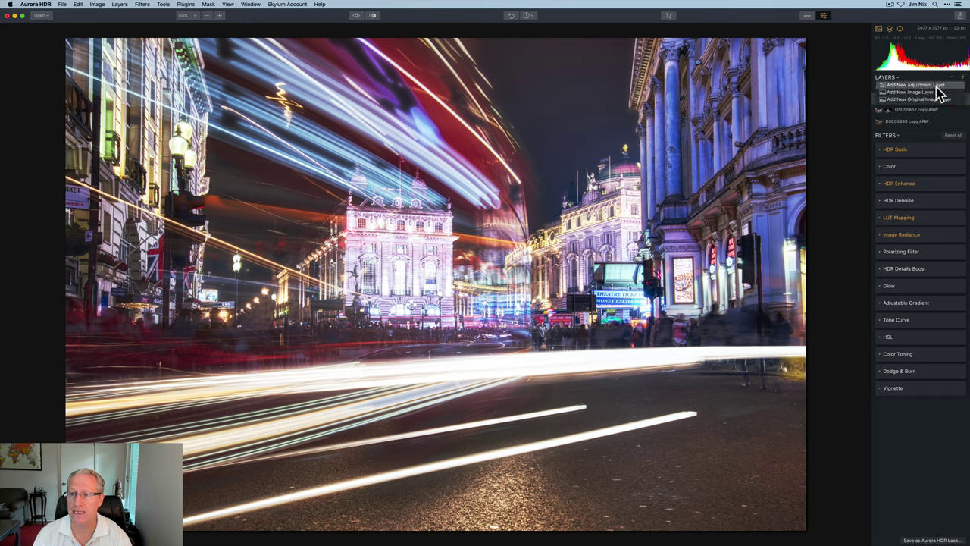
pyautogui.click(917, 85)
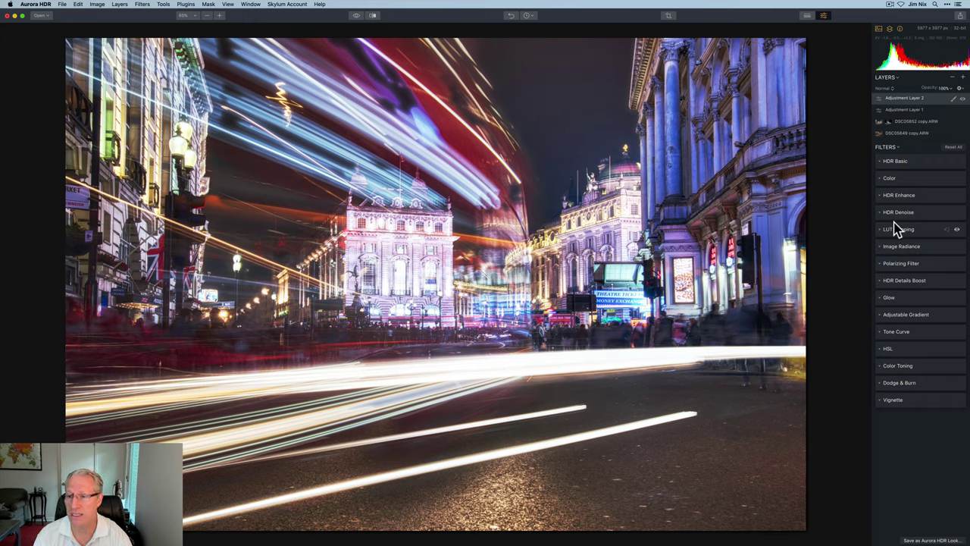
pyautogui.click(887, 350)
pyautogui.click(913, 362)
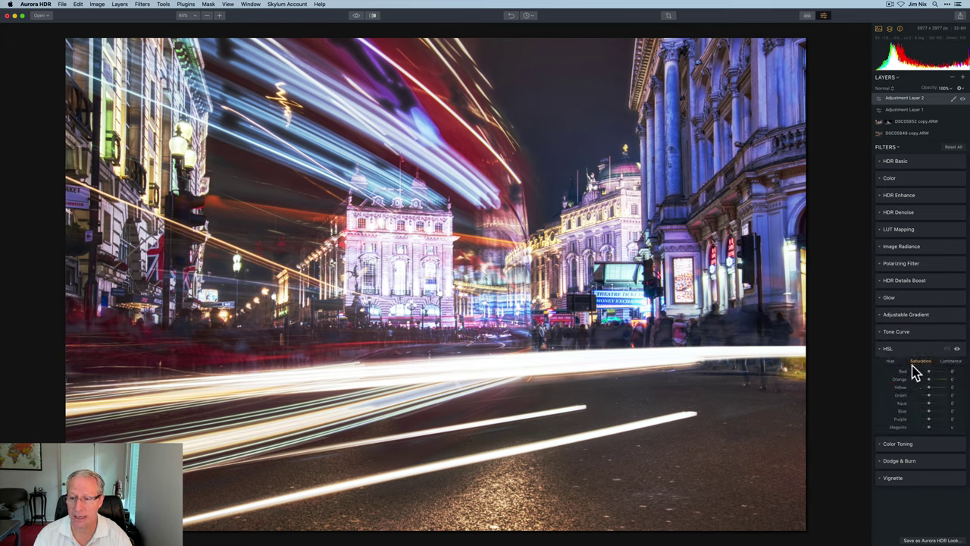
pyautogui.moveTo(927, 414); pyautogui.dragTo(917, 418)
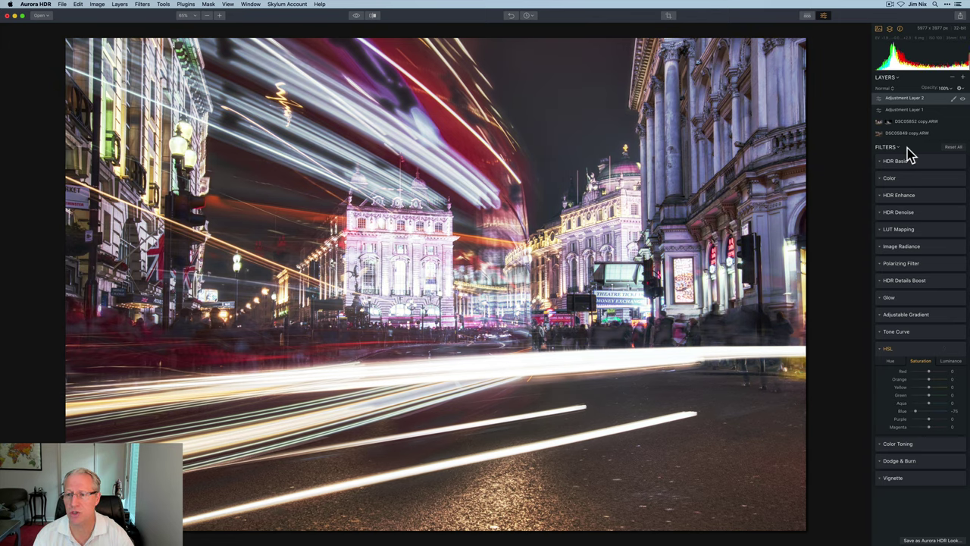
# Brush a mask on Adjustment Layer 2 over the right-hand building and view it as an overlay.
pyautogui.click(955, 100)
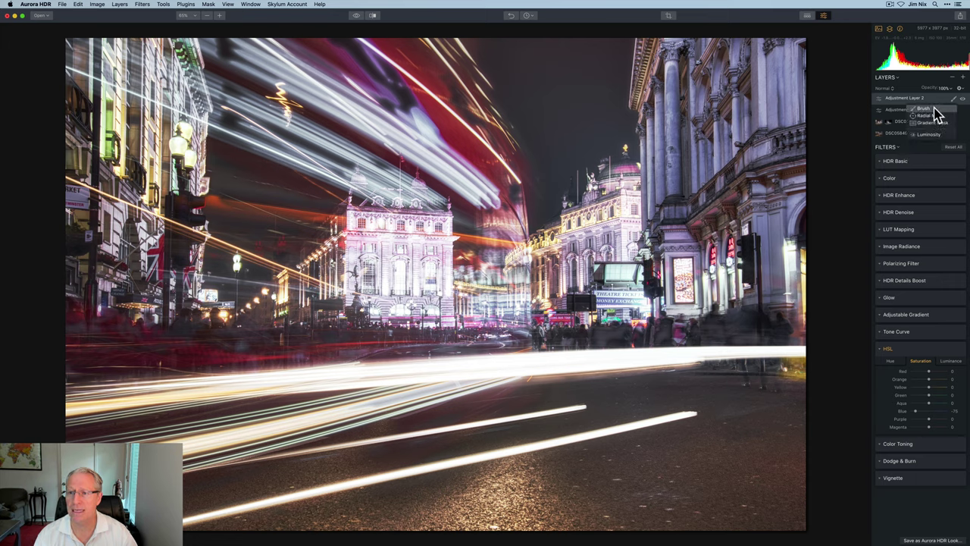
pyautogui.click(928, 109)
pyautogui.click(686, 88)
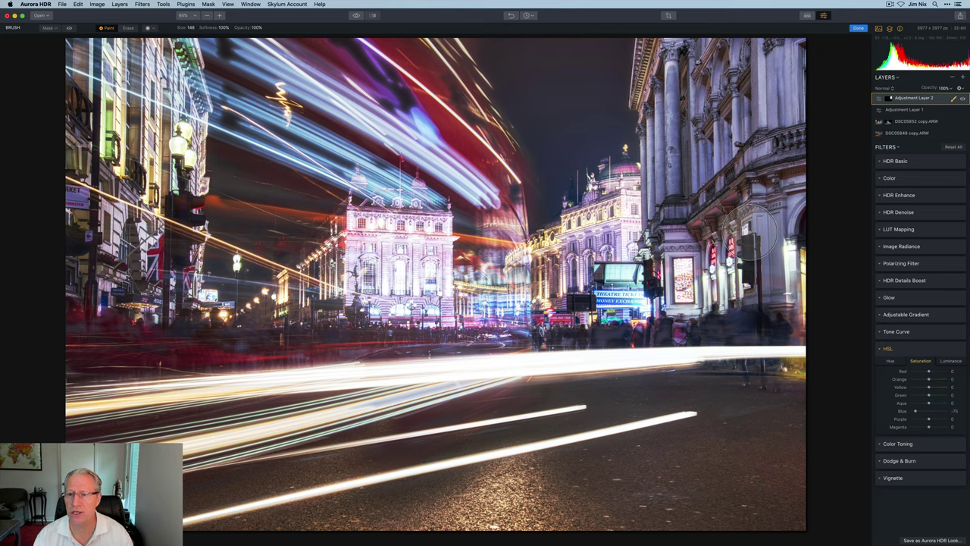
pyautogui.click(69, 28)
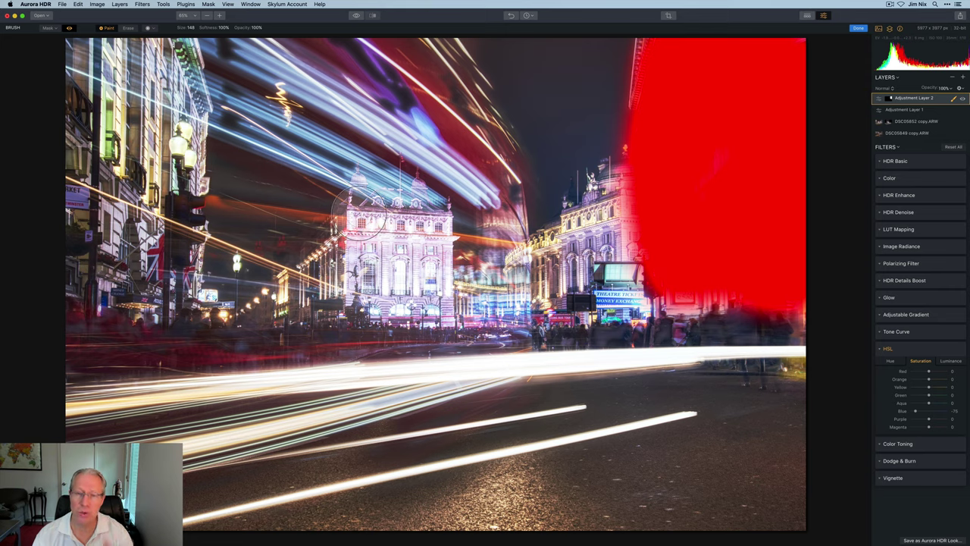
# Hide the mask overlay, finish the mask, and compare Adjustment Layer 2 hidden and shown.
pyautogui.click(69, 29)
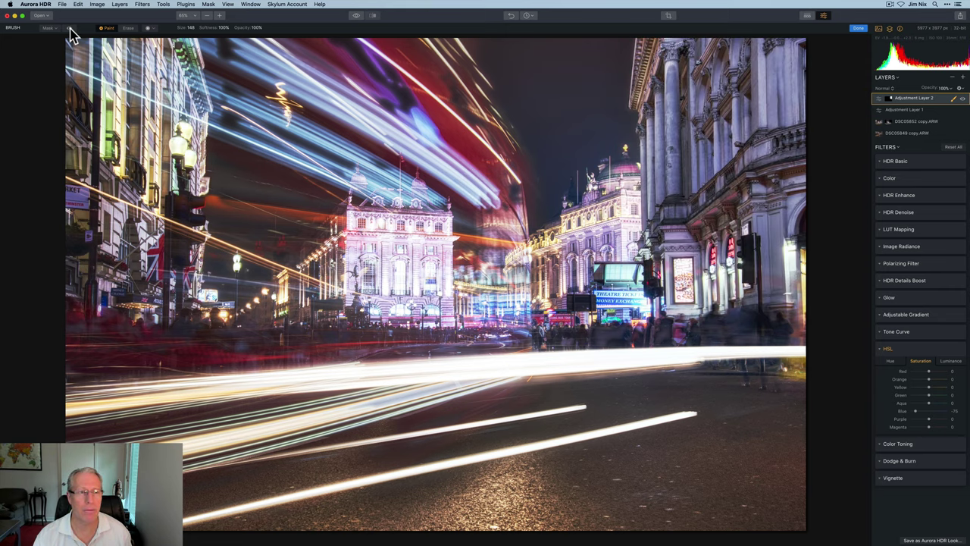
pyautogui.click(861, 28)
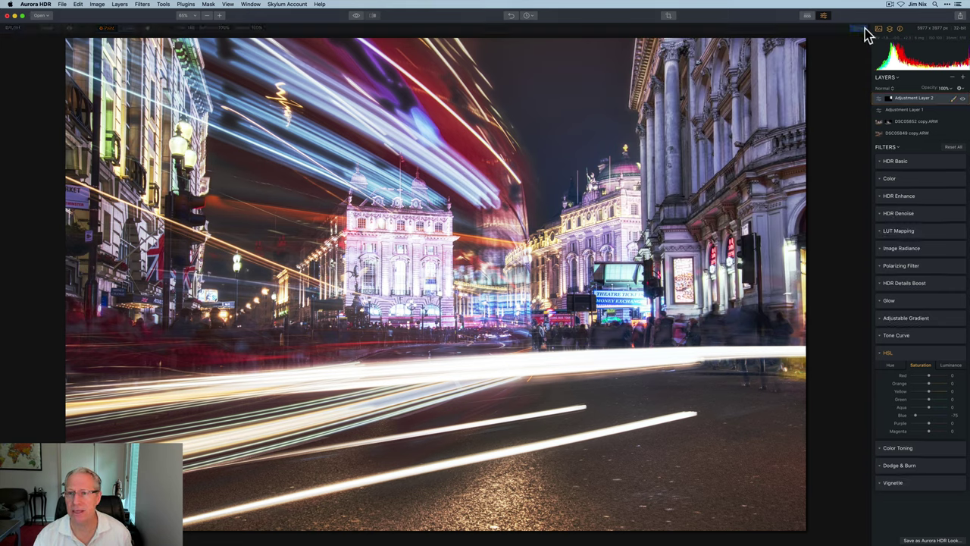
pyautogui.click(962, 100)
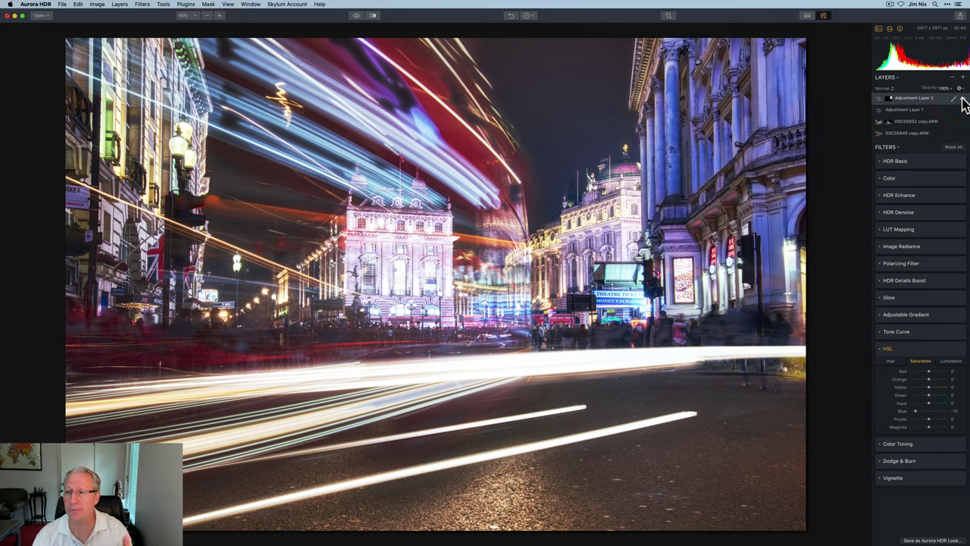
pyautogui.click(962, 100)
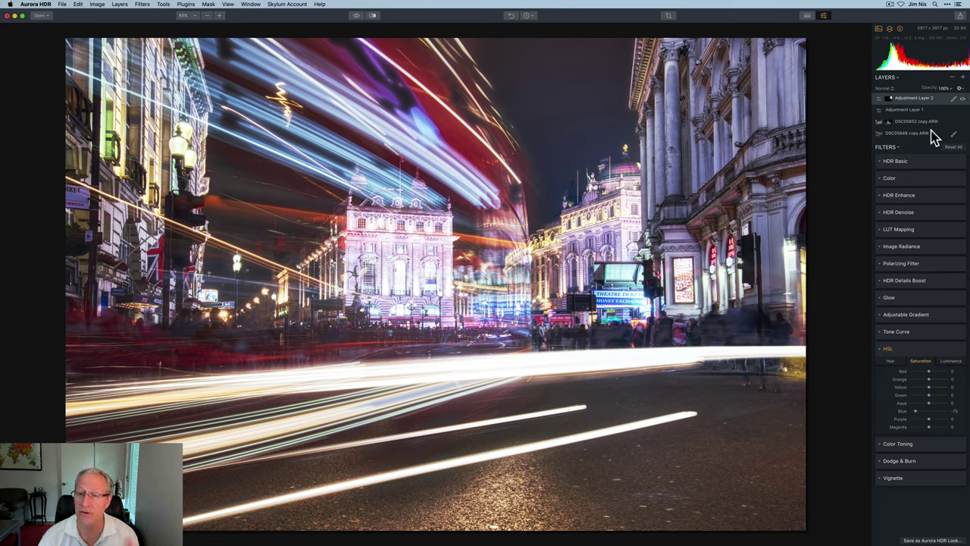
pyautogui.click(964, 78)
# Add Adjustment Layer 3 and raise its HDR Basic Contrast to 25.
pyautogui.click(961, 78)
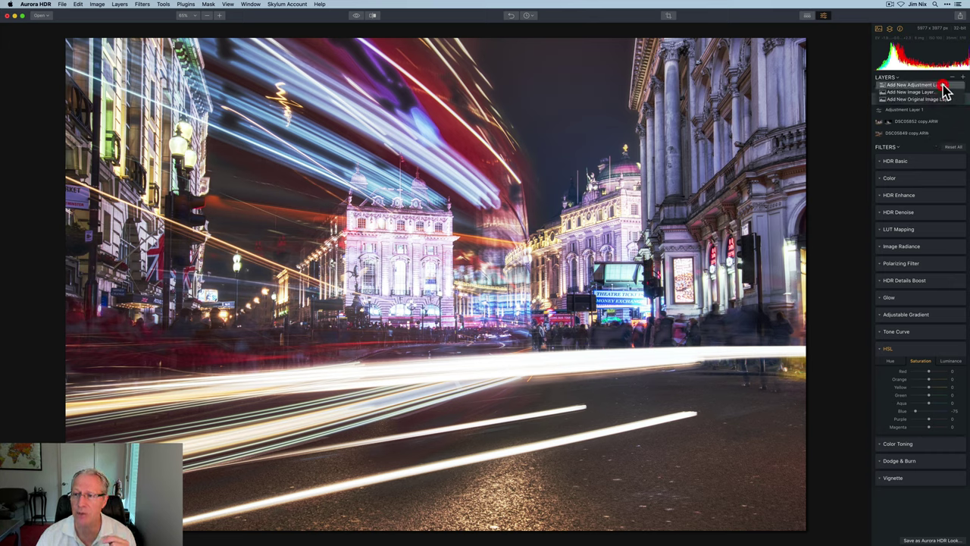
pyautogui.click(944, 85)
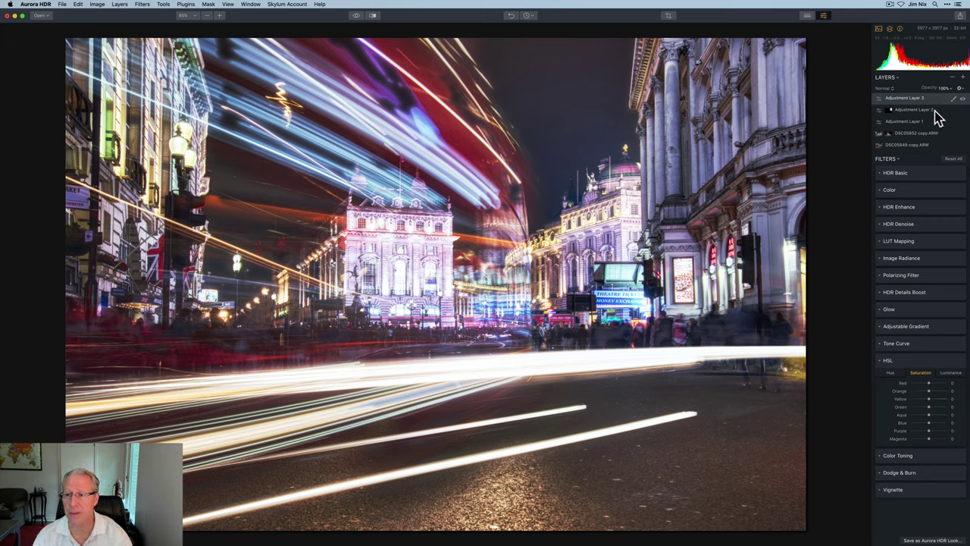
pyautogui.click(910, 175)
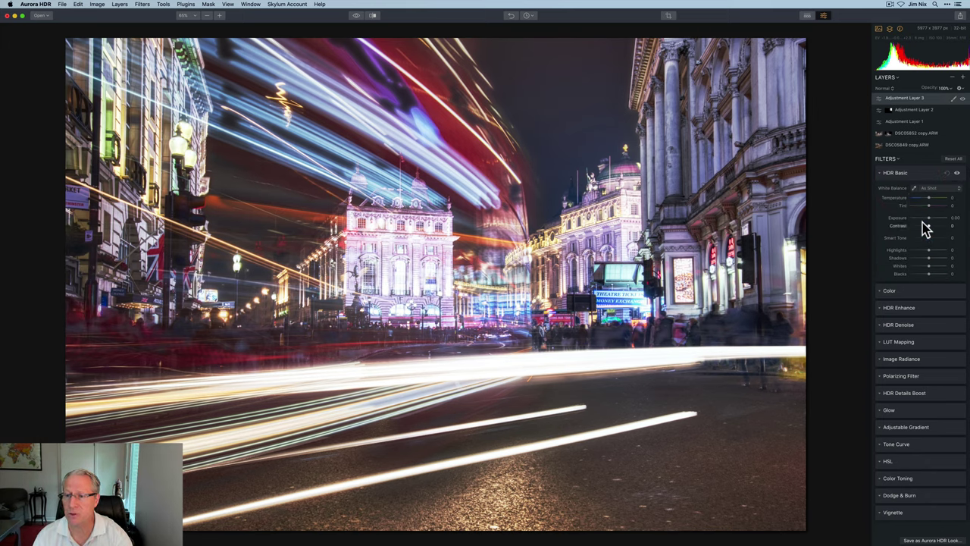
pyautogui.moveTo(929, 225); pyautogui.dragTo(922, 250)
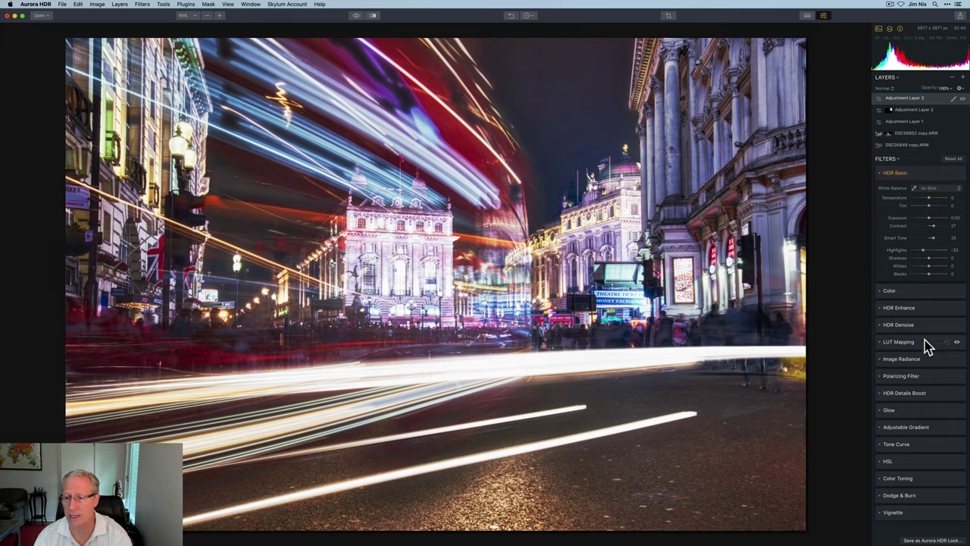
# Add a Vignette with Amount -53 and Size 32, comparing the layer off and on.
pyautogui.click(890, 515)
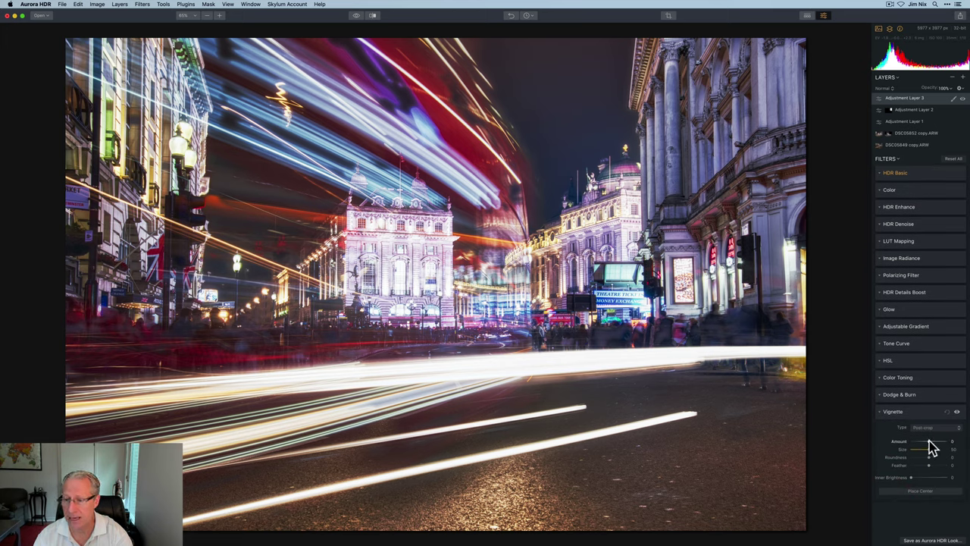
pyautogui.moveTo(931, 447); pyautogui.dragTo(922, 450)
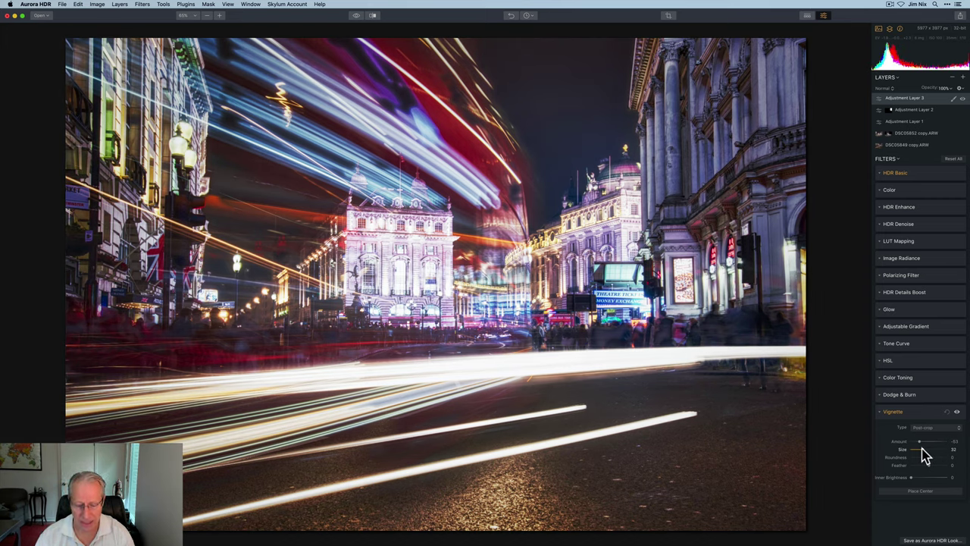
pyautogui.click(963, 100)
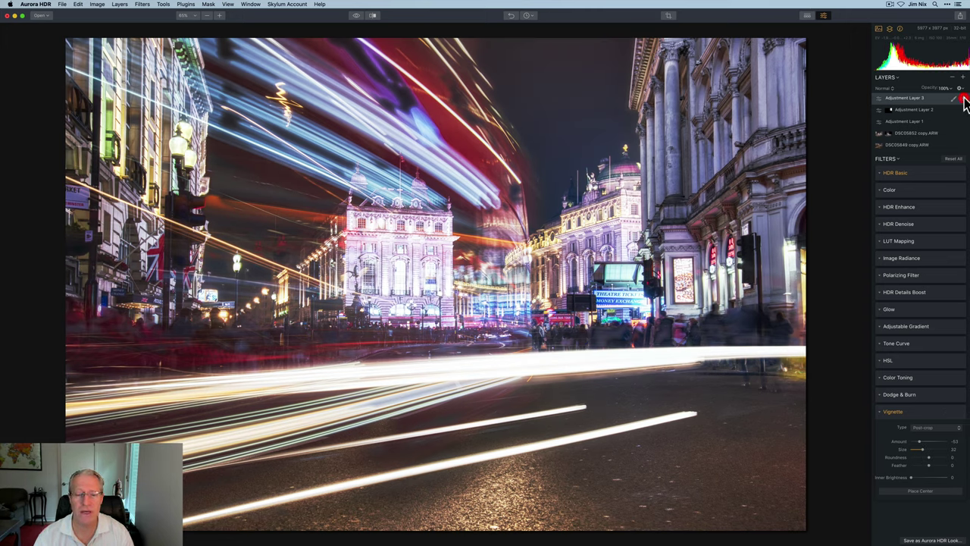
pyautogui.click(963, 99)
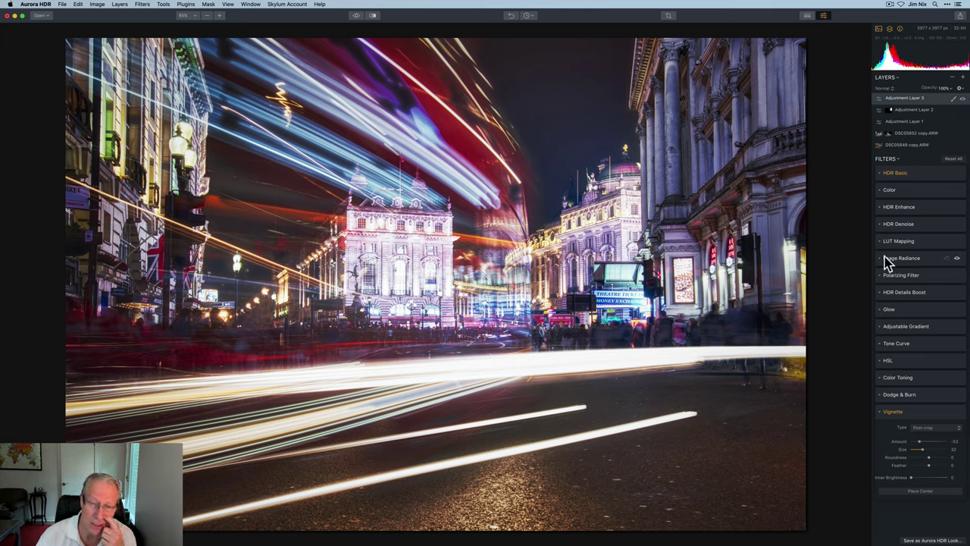
# Add Adjustment Layer 4 on top and apply the Scenic Vista look to it.
pyautogui.click(963, 77)
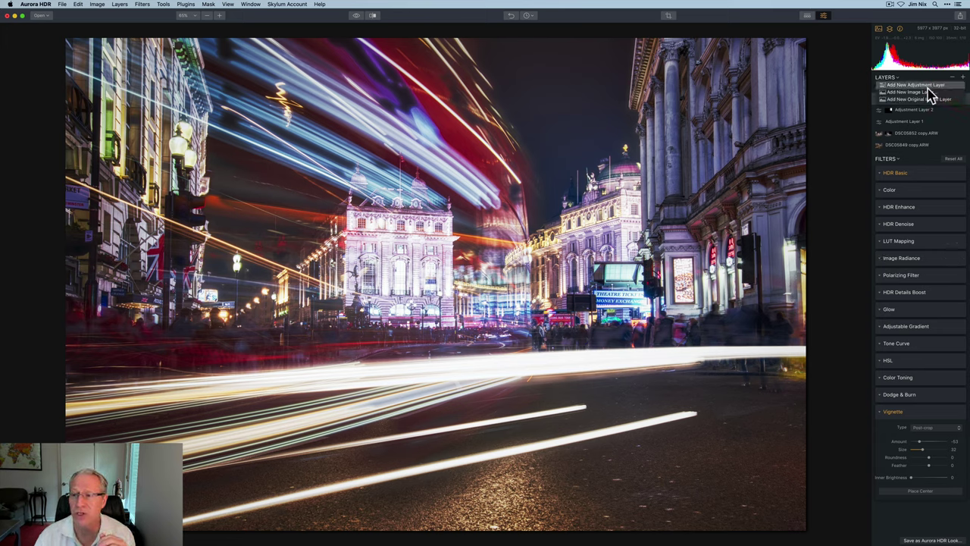
pyautogui.click(928, 85)
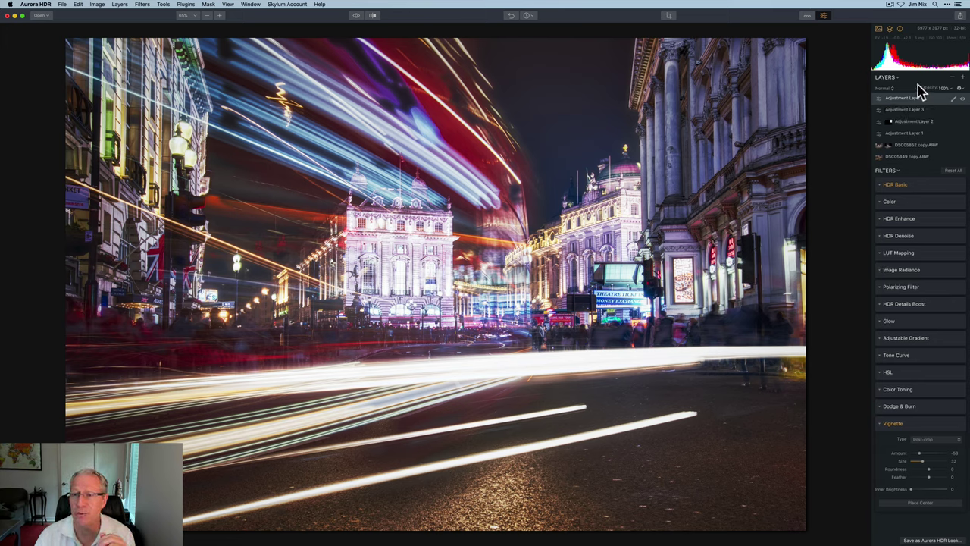
pyautogui.click(807, 16)
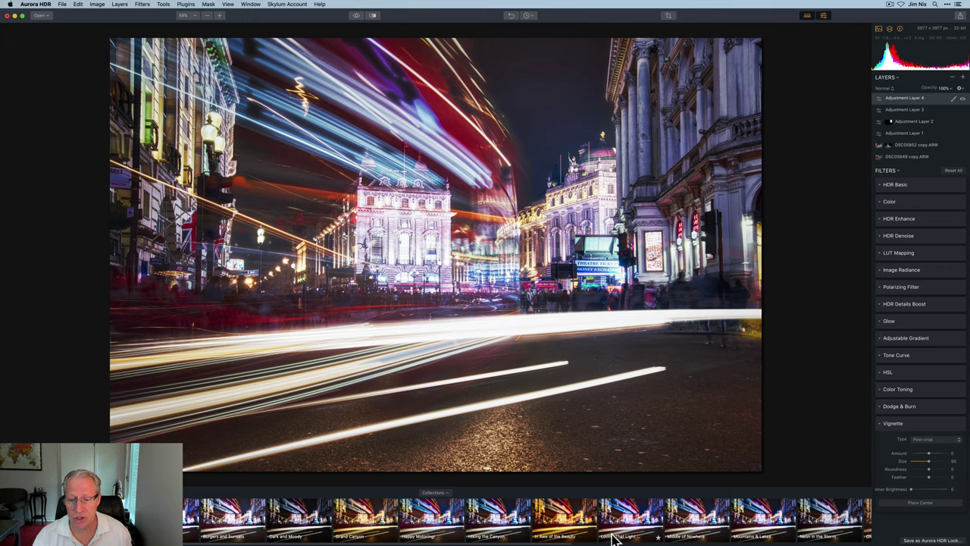
pyautogui.hscroll(1, 677, 520)
pyautogui.hscroll(10, 677, 519)
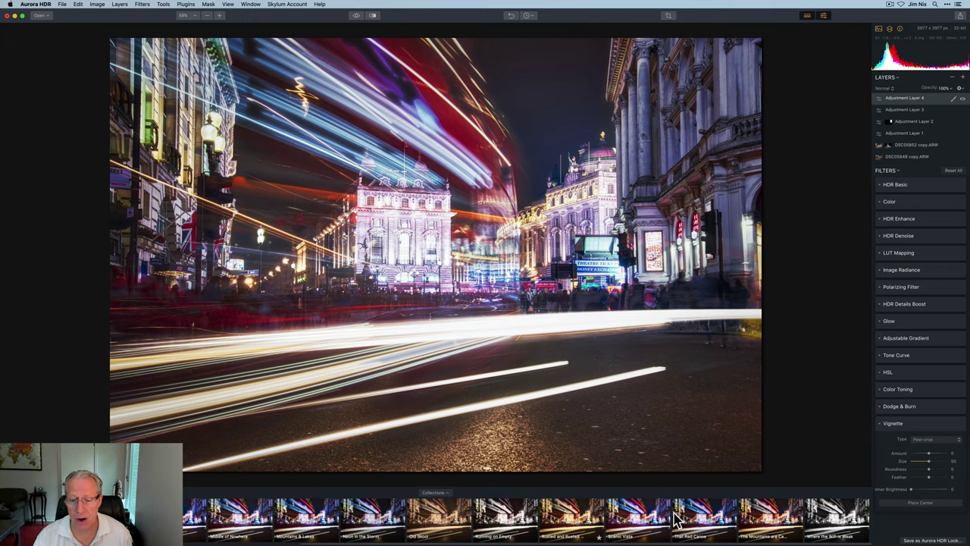
pyautogui.click(633, 528)
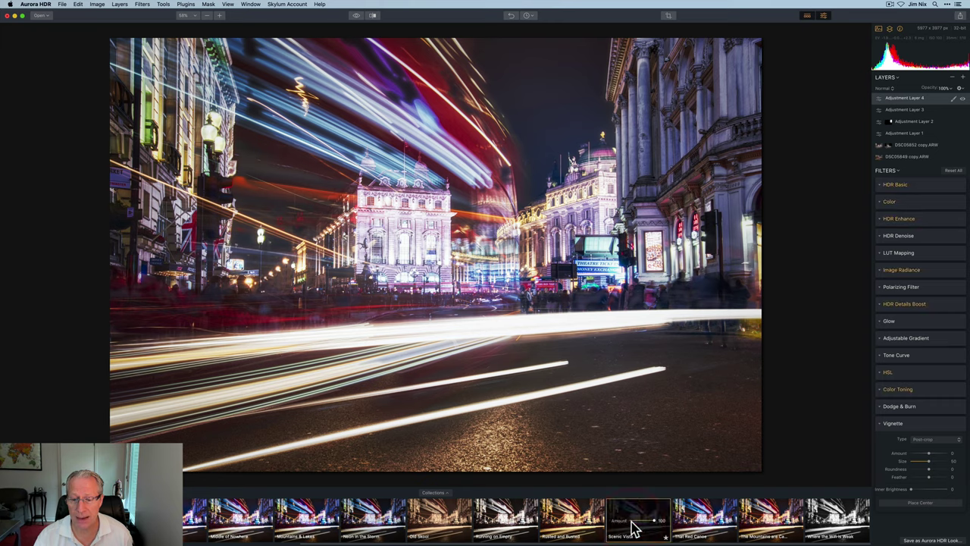
pyautogui.click(807, 16)
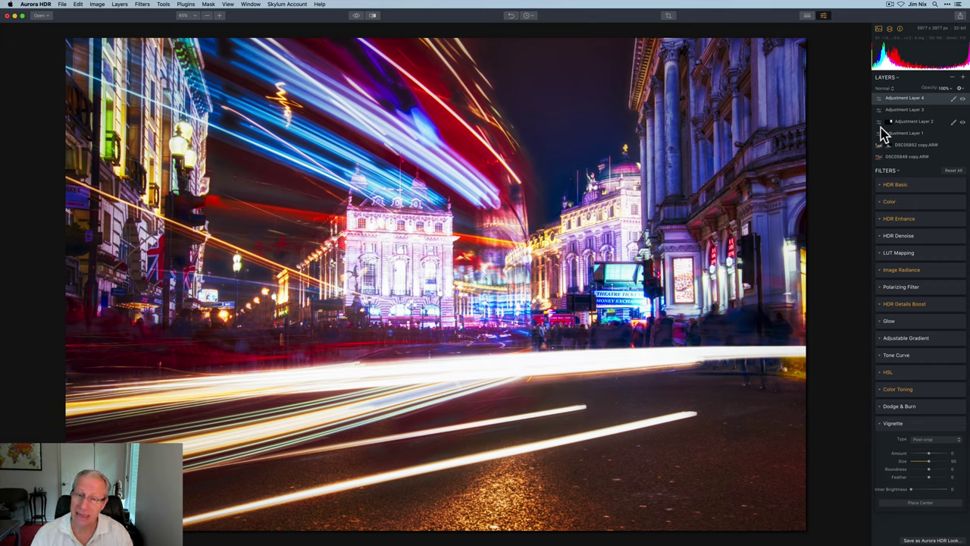
# Give Adjustment Layer 4 a luminosity mask and switch to brushing that mask.
pyautogui.click(953, 101)
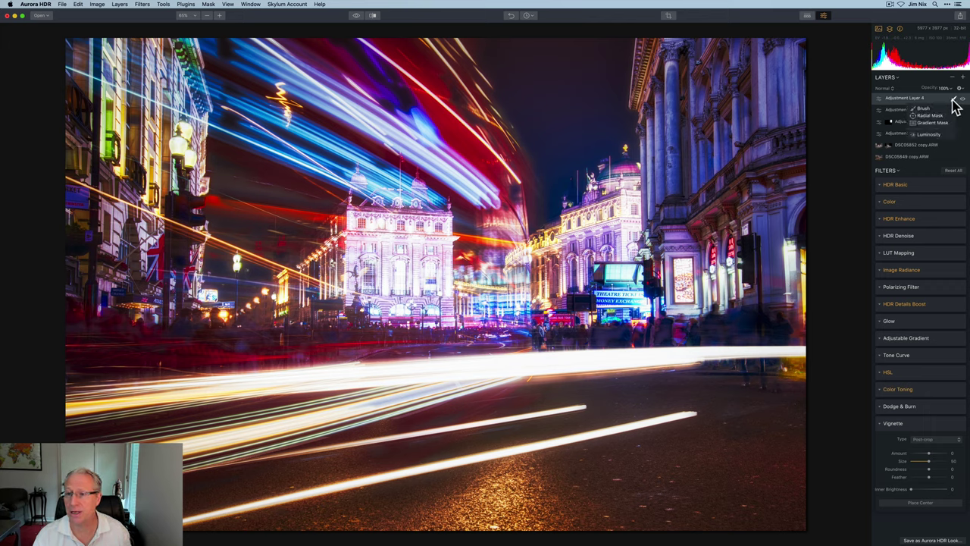
pyautogui.click(925, 137)
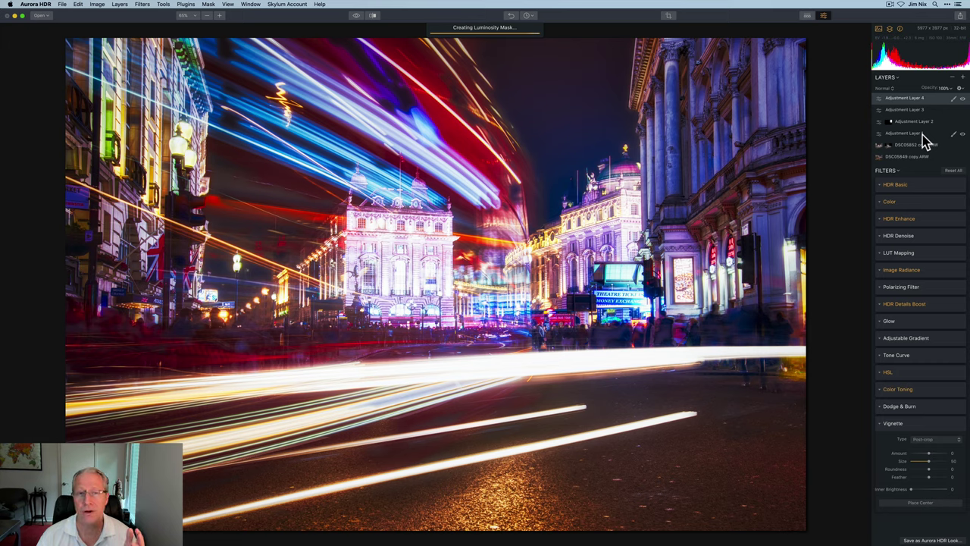
pyautogui.click(953, 98)
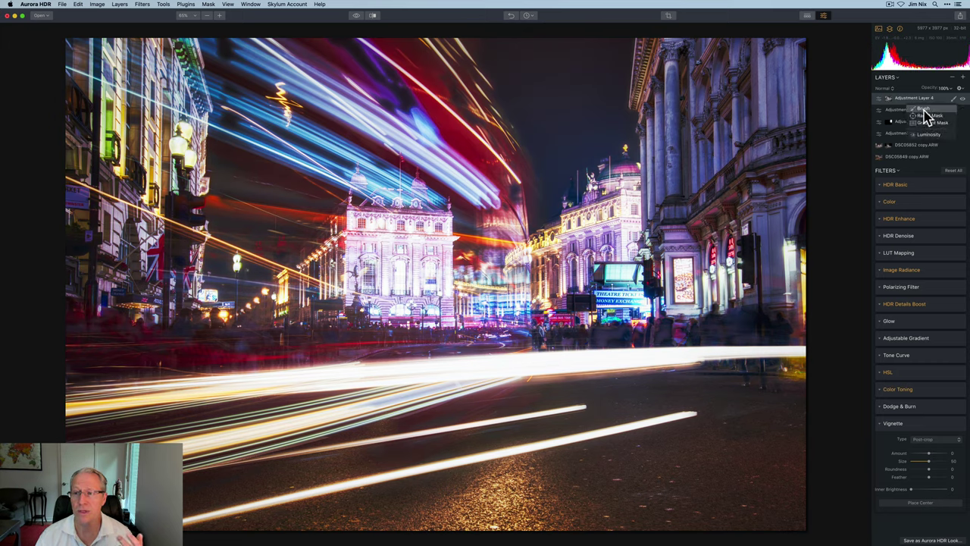
pyautogui.click(924, 109)
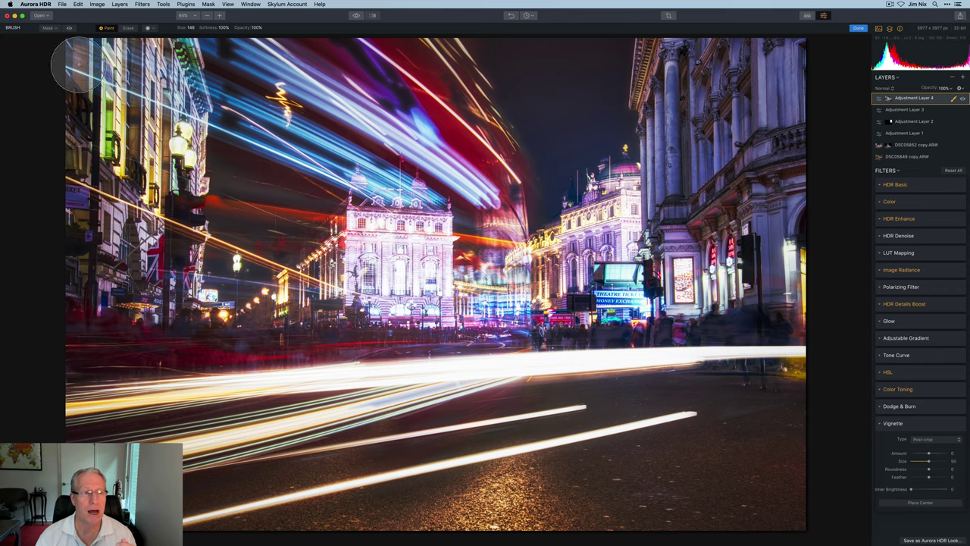
# Invert Adjustment Layer 4's mask and check it with the red overlay.
pyautogui.click(53, 28)
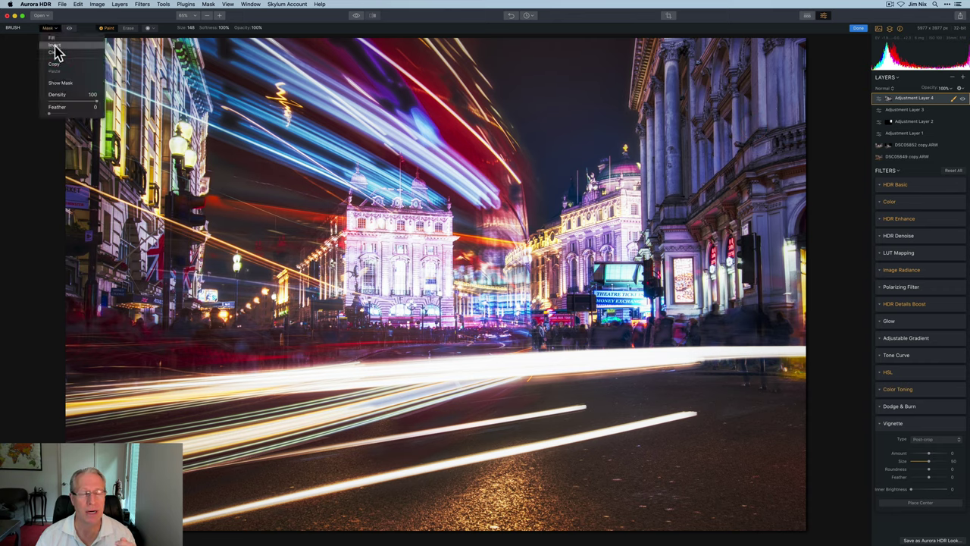
pyautogui.click(54, 46)
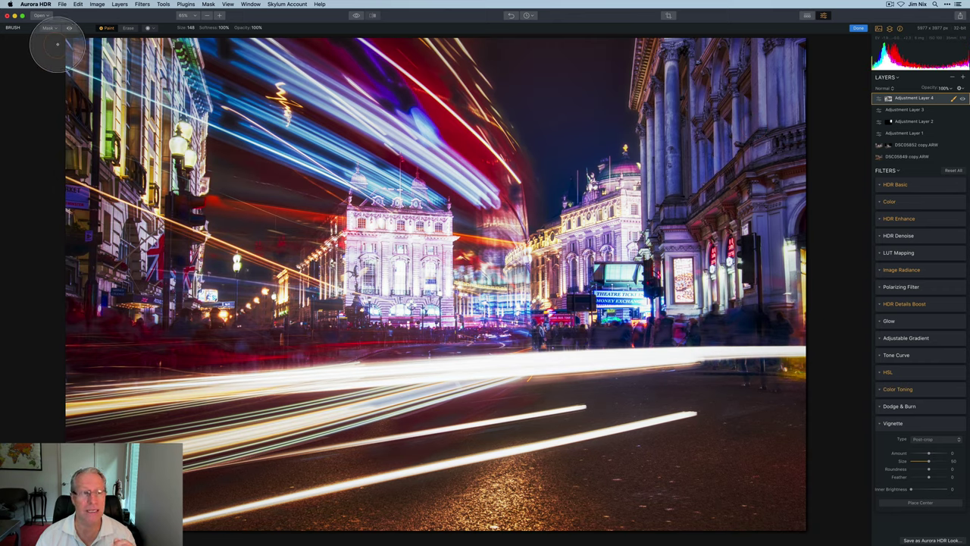
pyautogui.click(69, 30)
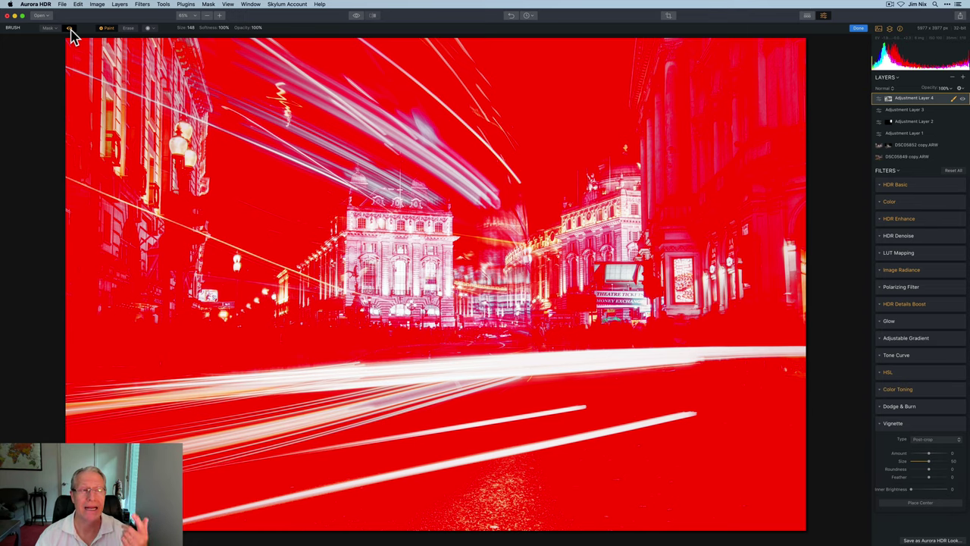
pyautogui.click(69, 29)
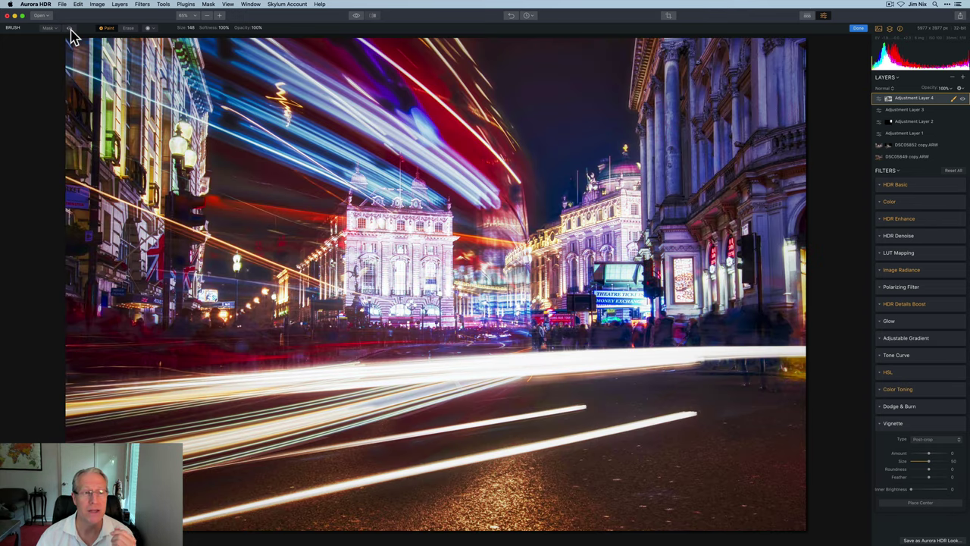
# Erase Adjustment Layer 4's mask over the pale right-hand building, removing the Scenic Vista effect there.
pyautogui.click(858, 28)
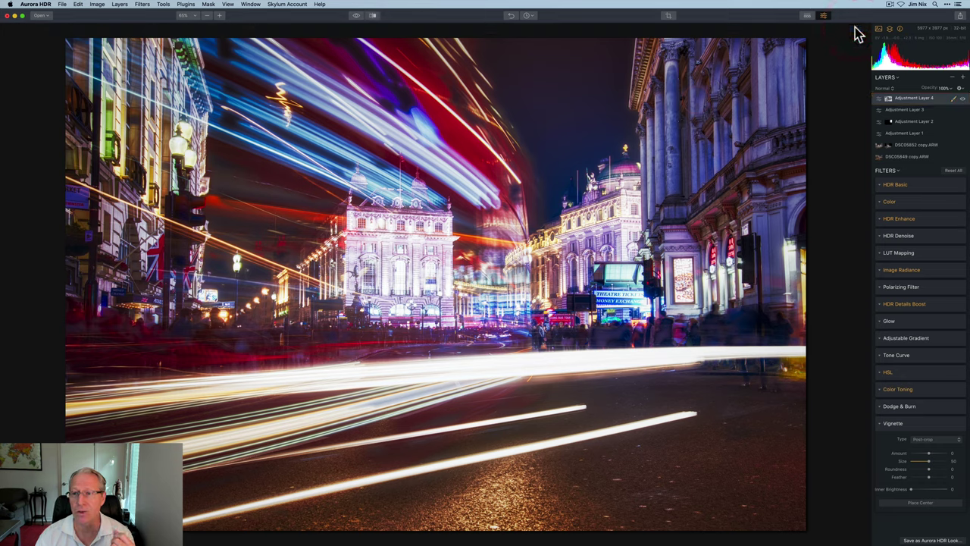
pyautogui.click(953, 99)
pyautogui.click(925, 108)
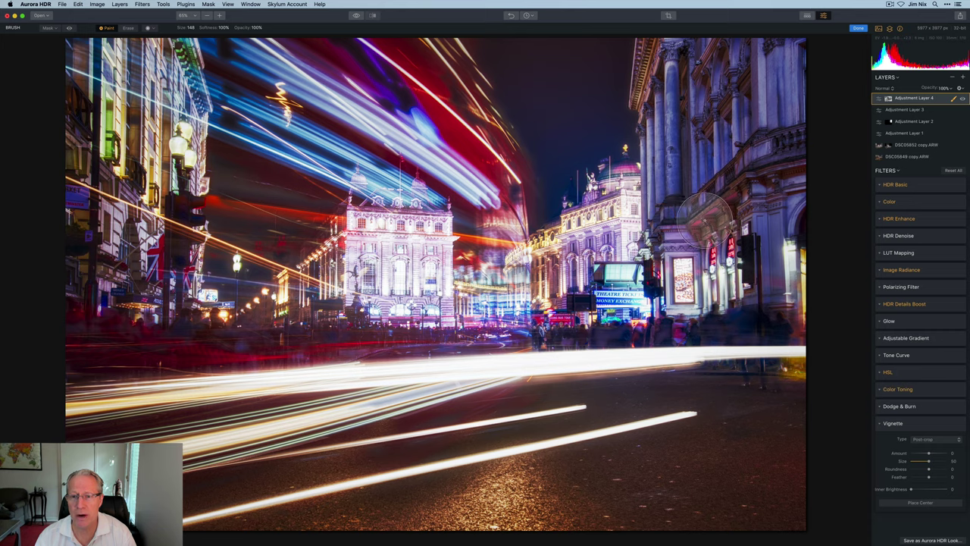
pyautogui.press('x')
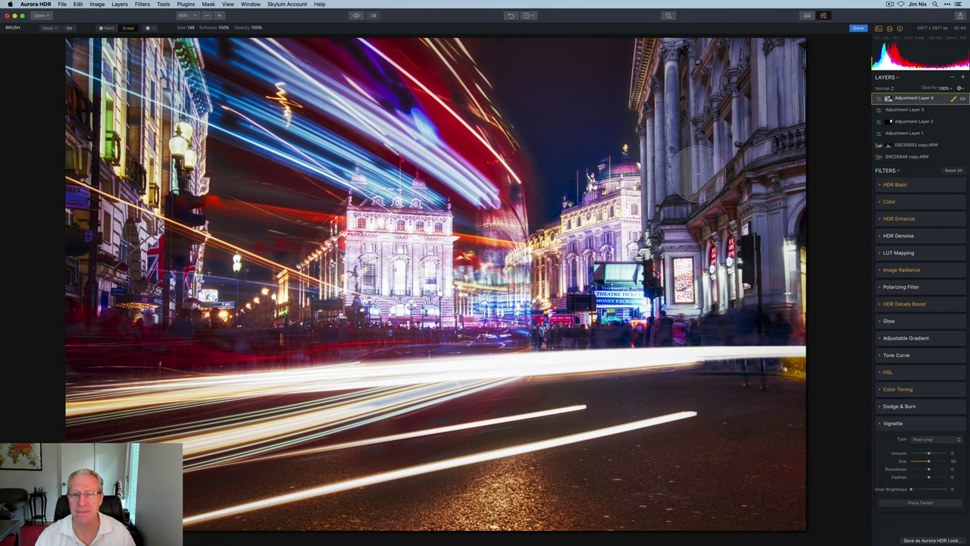
pyautogui.click(857, 28)
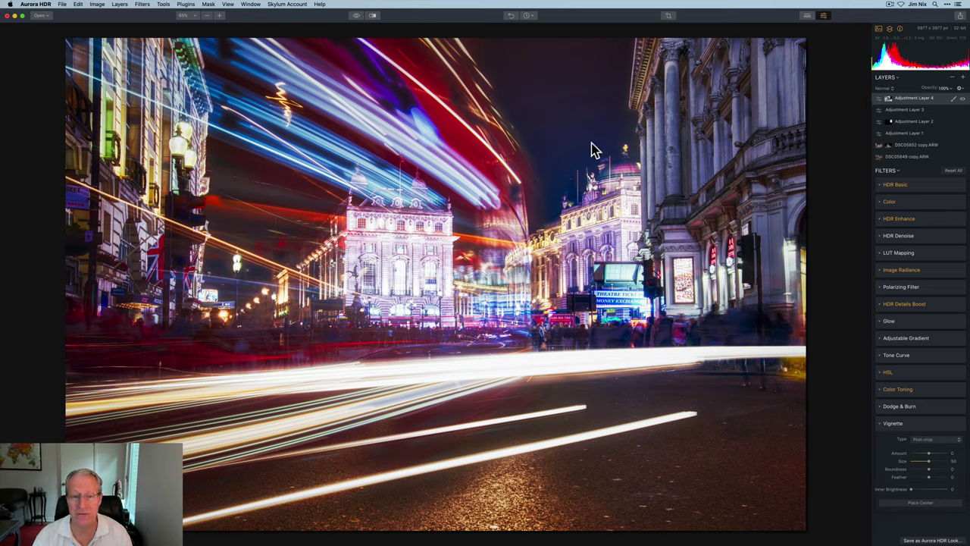
pyautogui.press('super+Tab')
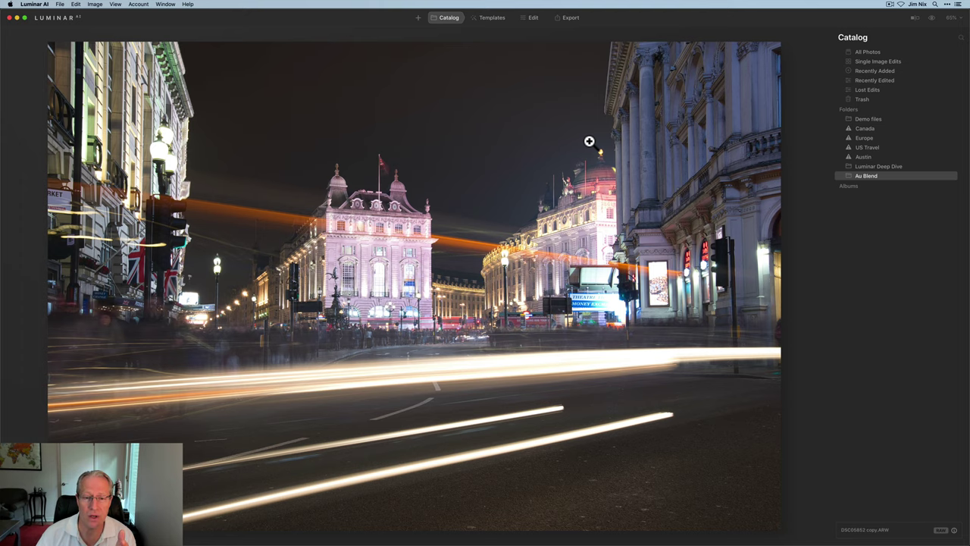
pyautogui.press('Left')
pyautogui.press('Left')
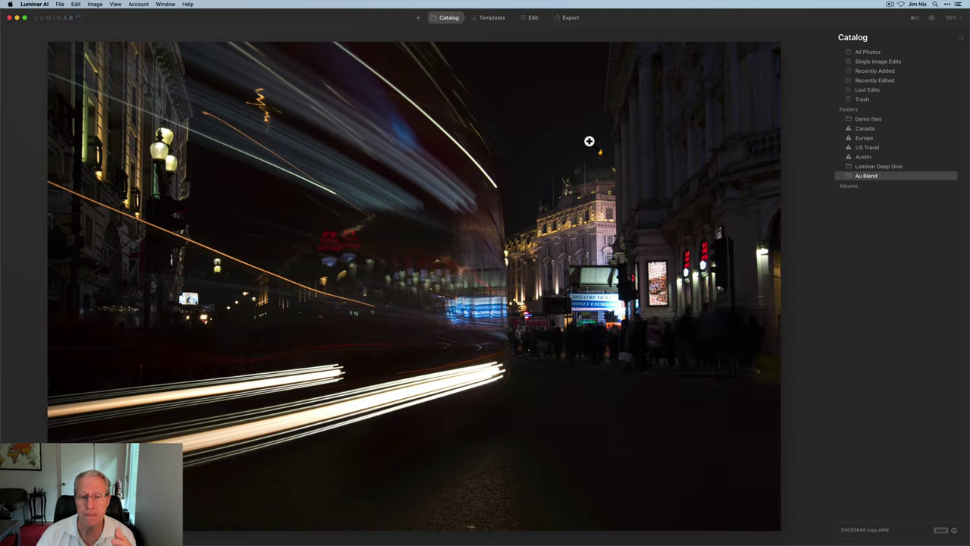
pyautogui.press('Left')
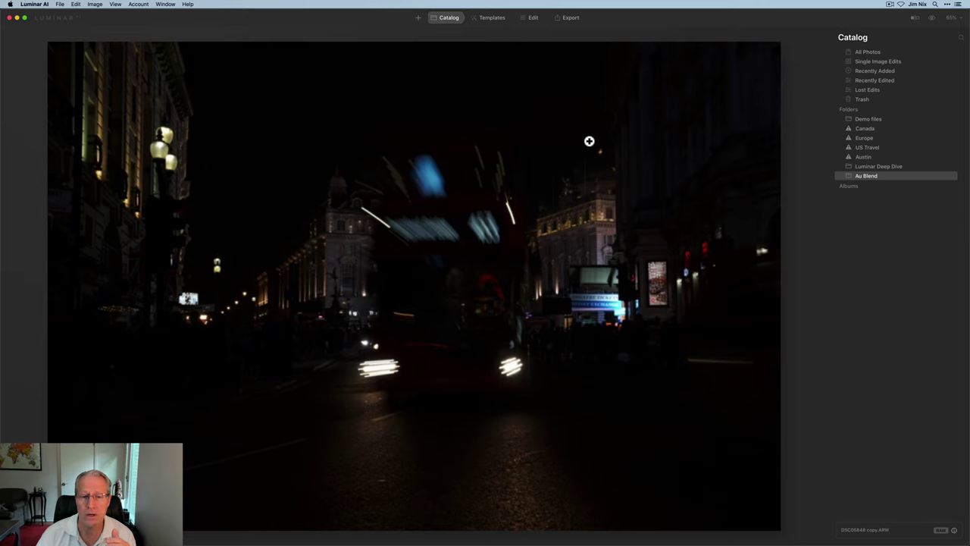
pyautogui.press('Left')
pyautogui.press('Left')
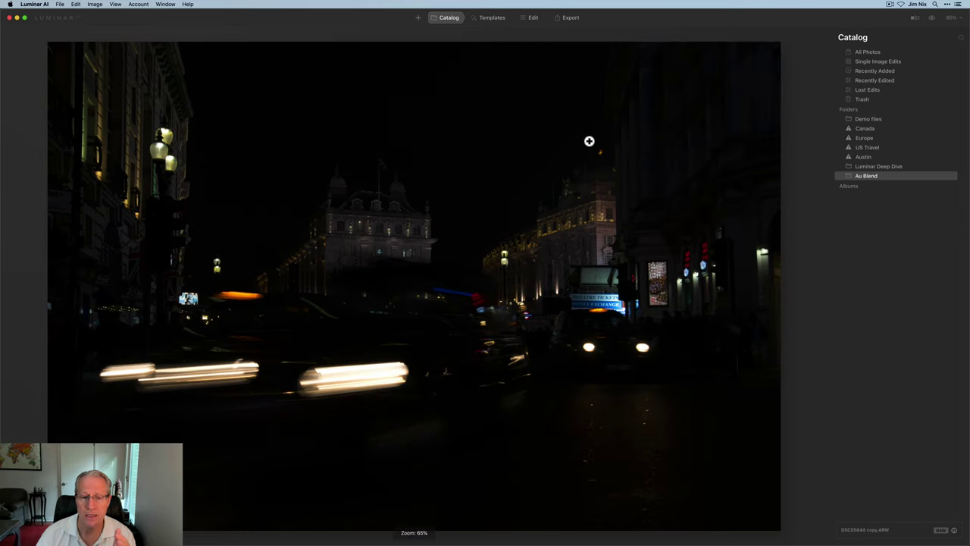
pyautogui.press('Left')
pyautogui.press('Left')
pyautogui.press('Left')
pyautogui.press('Left')
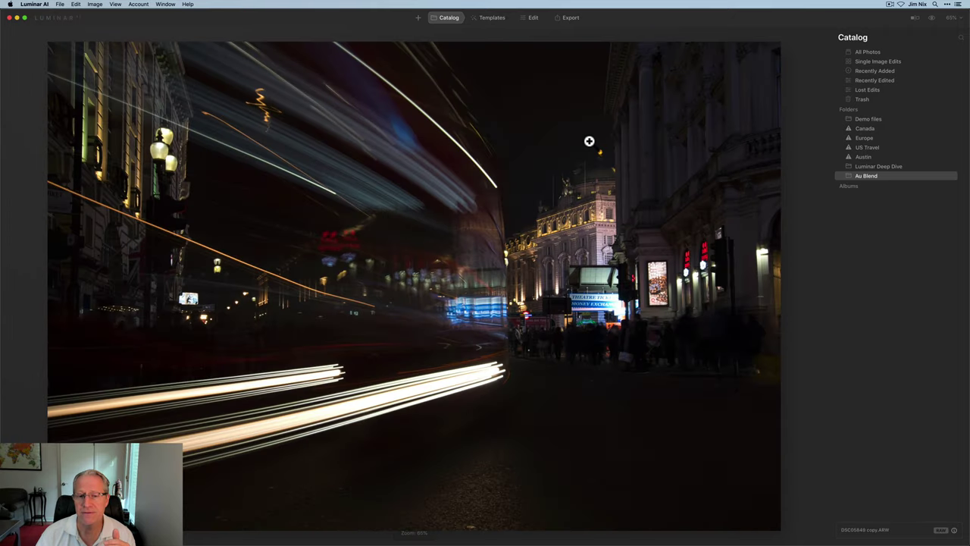
pyautogui.press('Left')
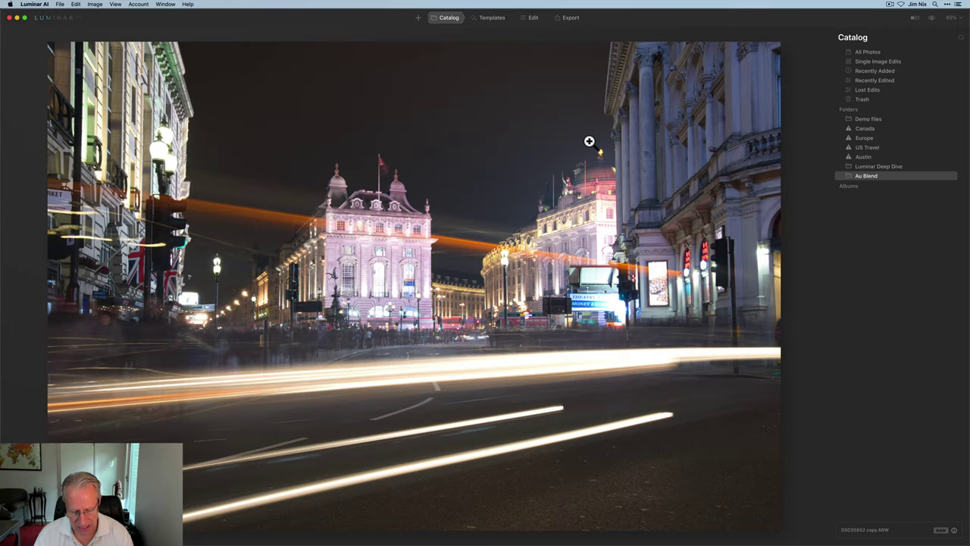
pyautogui.press('super+Tab')
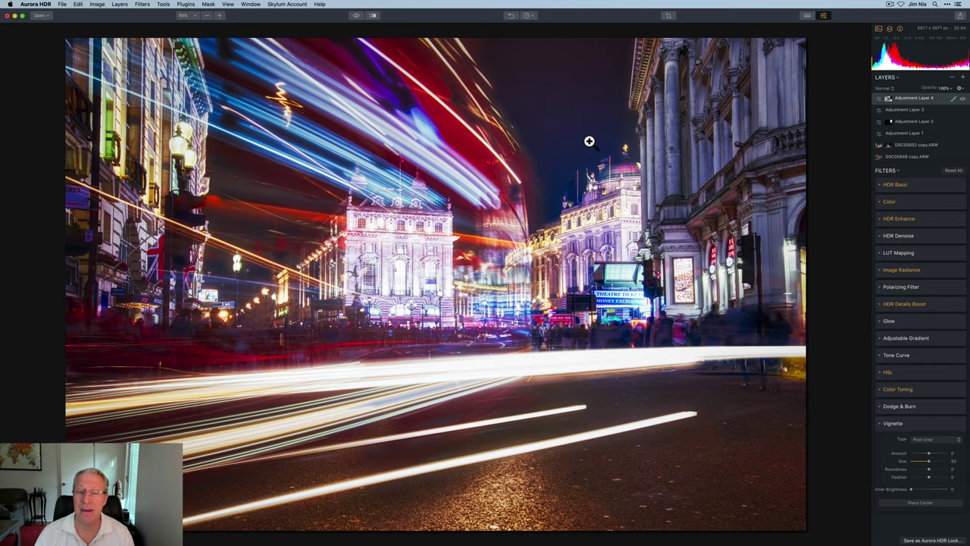